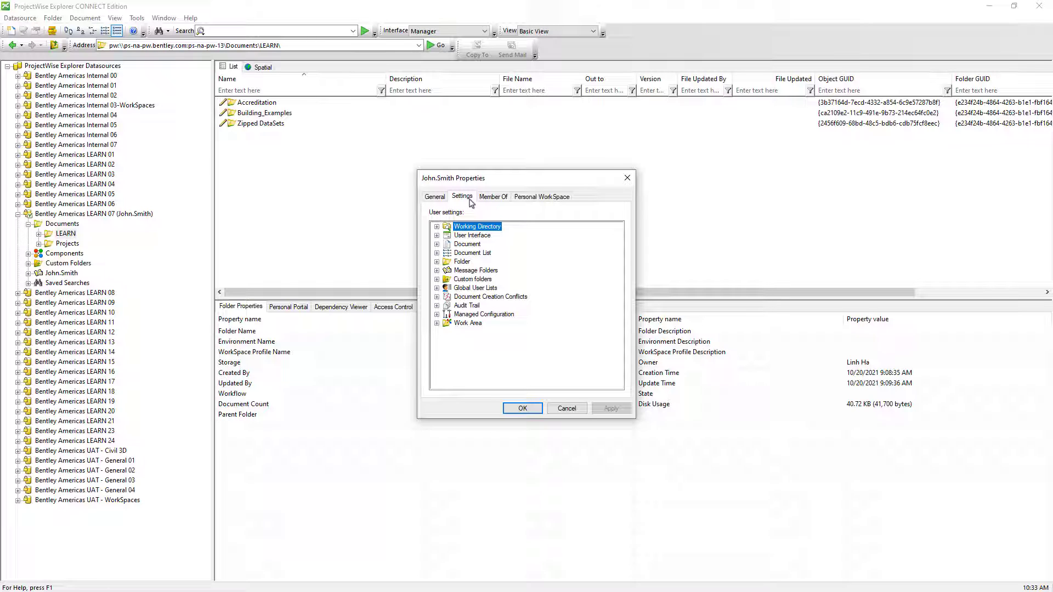
Toggle Show all versions, show the Local Document Organizer on log out in ProjectWise Explorer only, and toggle the folder Can delete setting.
double_click(472, 253)
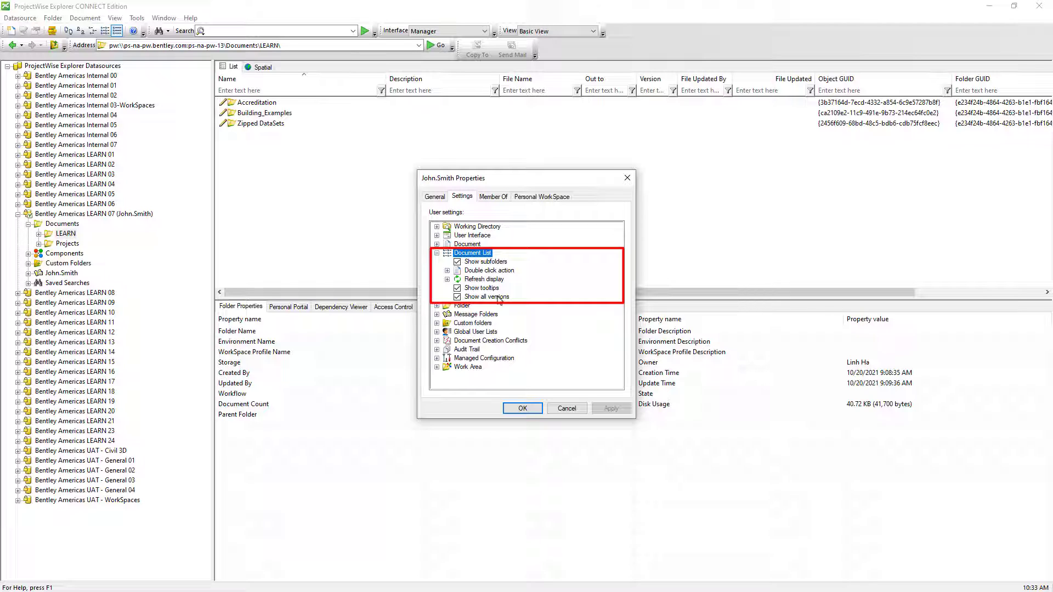
click(498, 297)
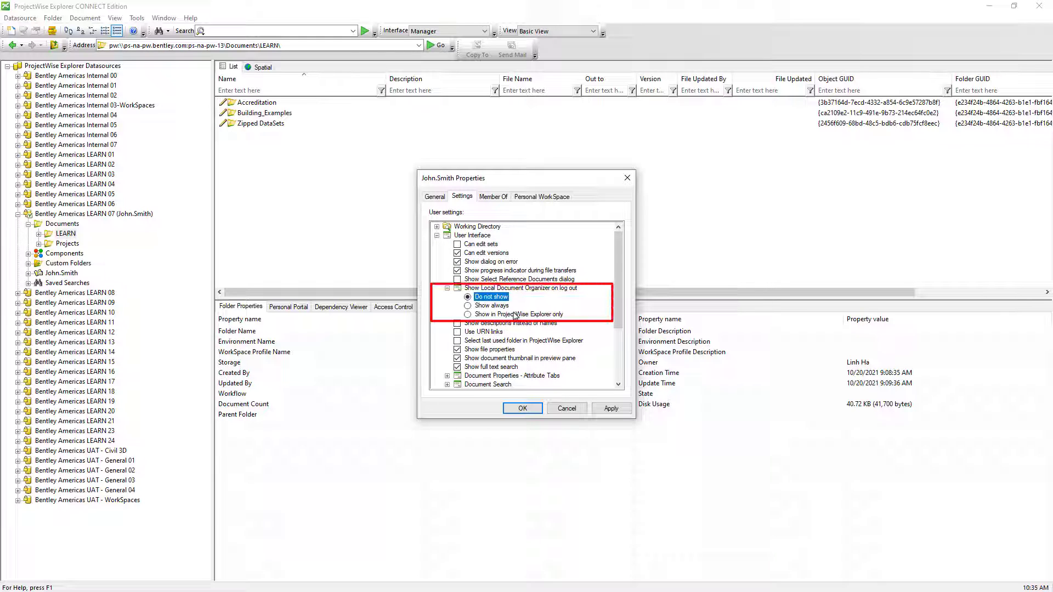
click(516, 315)
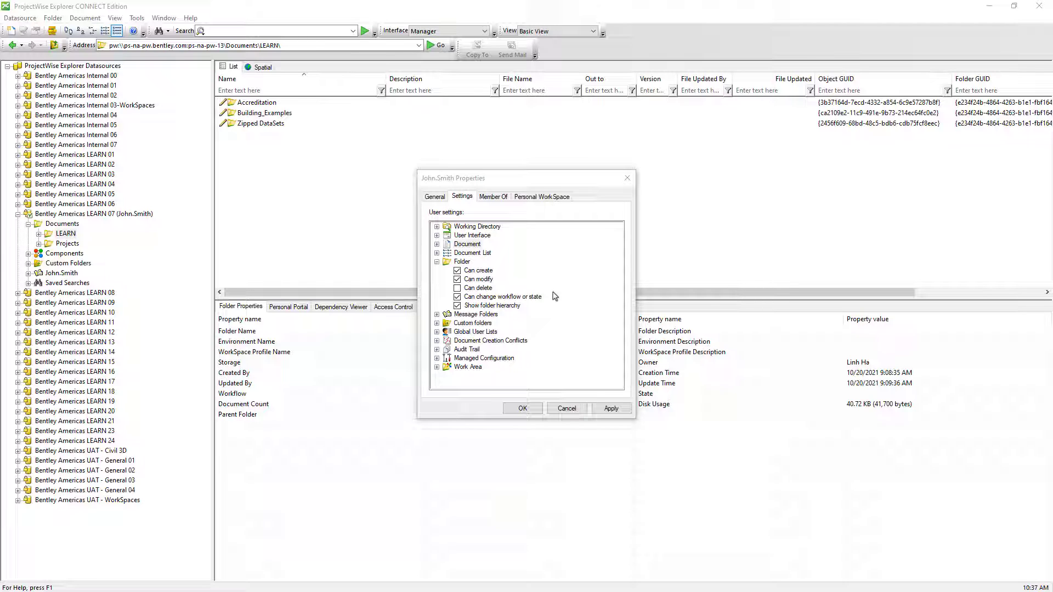
click(487, 289)
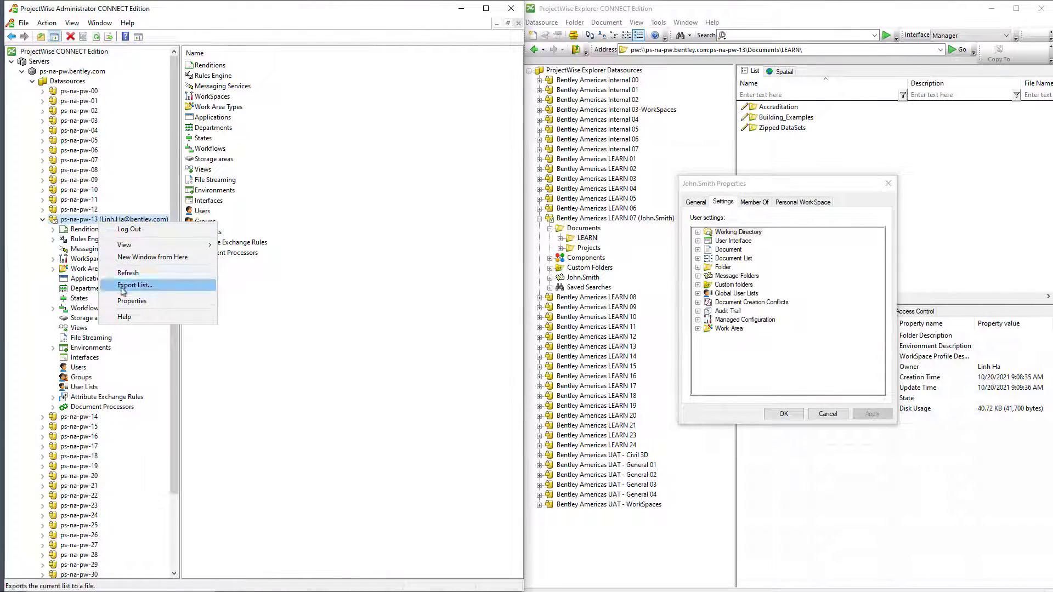
In ProjectWise Administrator, open the properties of datasource ps-na-pw-13 and check its display name and name.
click(125, 300)
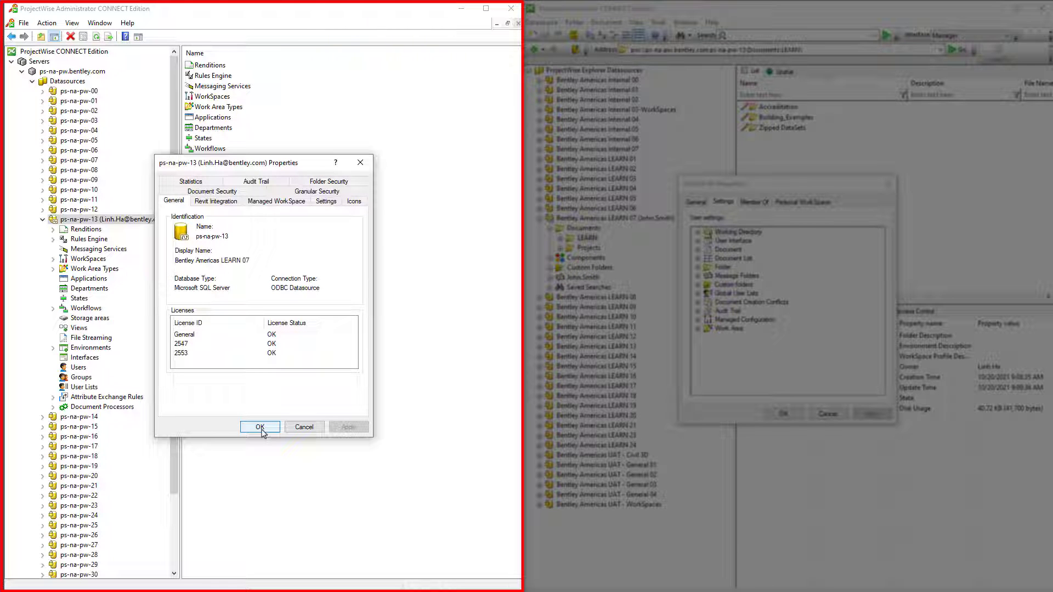
drag(251, 260, 174, 261)
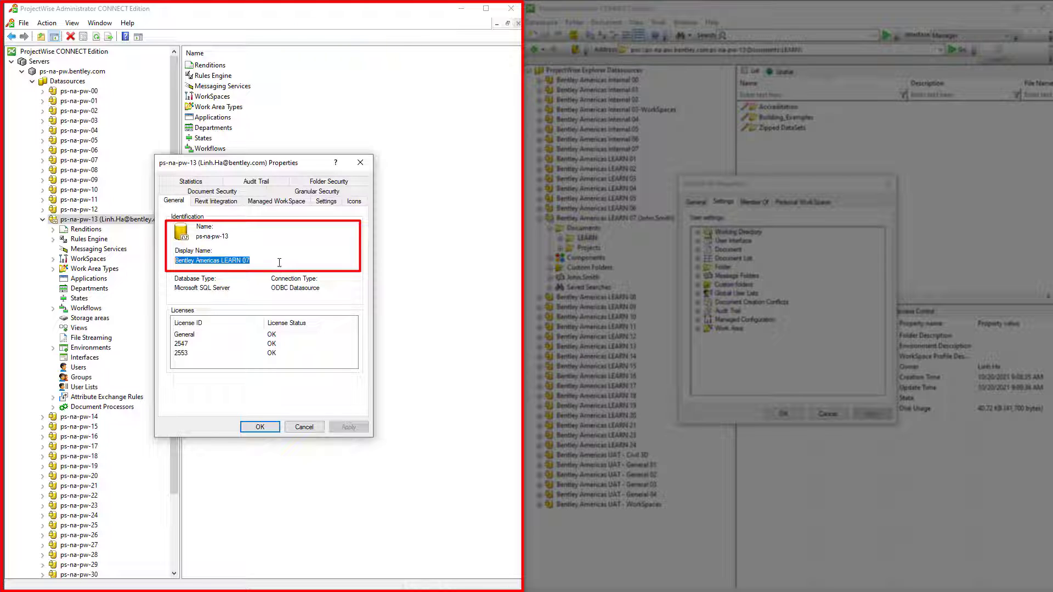
drag(232, 236, 196, 236)
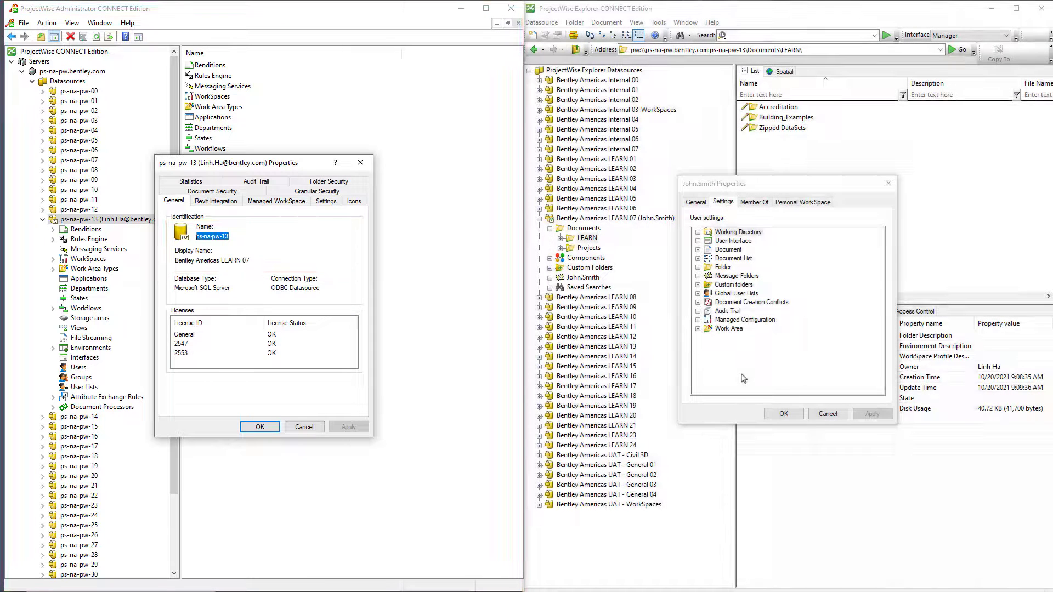
In ProjectWise Explorer, examine the working directory used with ProjectWise Explorer and the Document and Folder user settings.
click(743, 378)
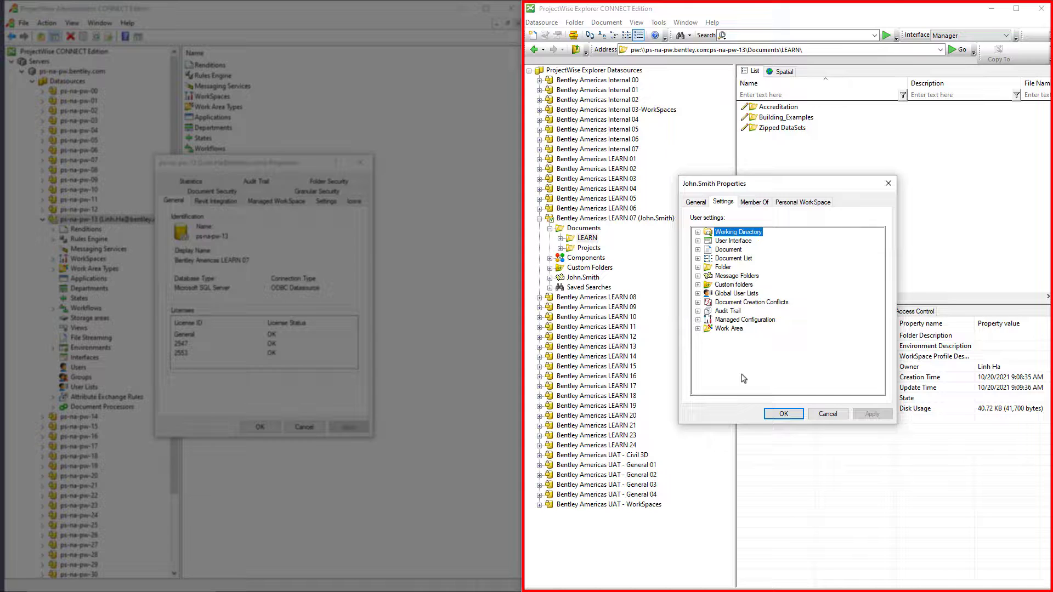
click(698, 232)
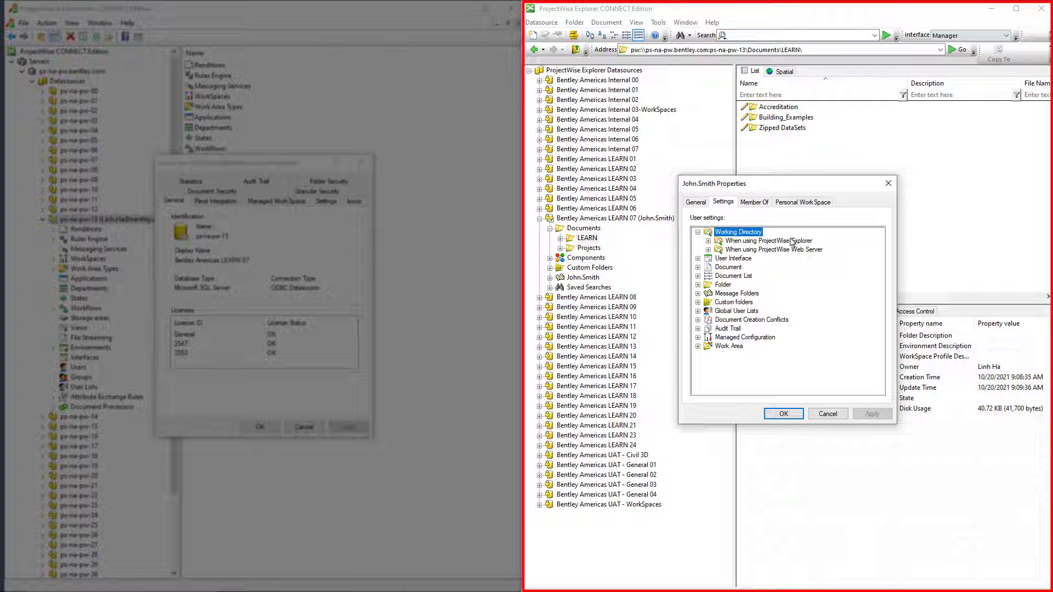
double_click(791, 242)
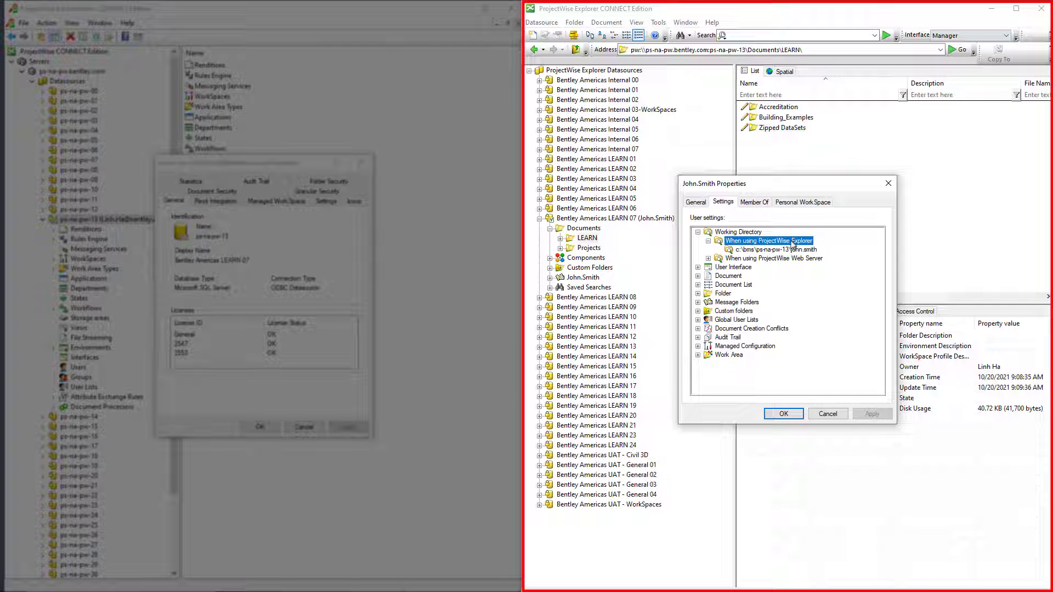
double_click(733, 276)
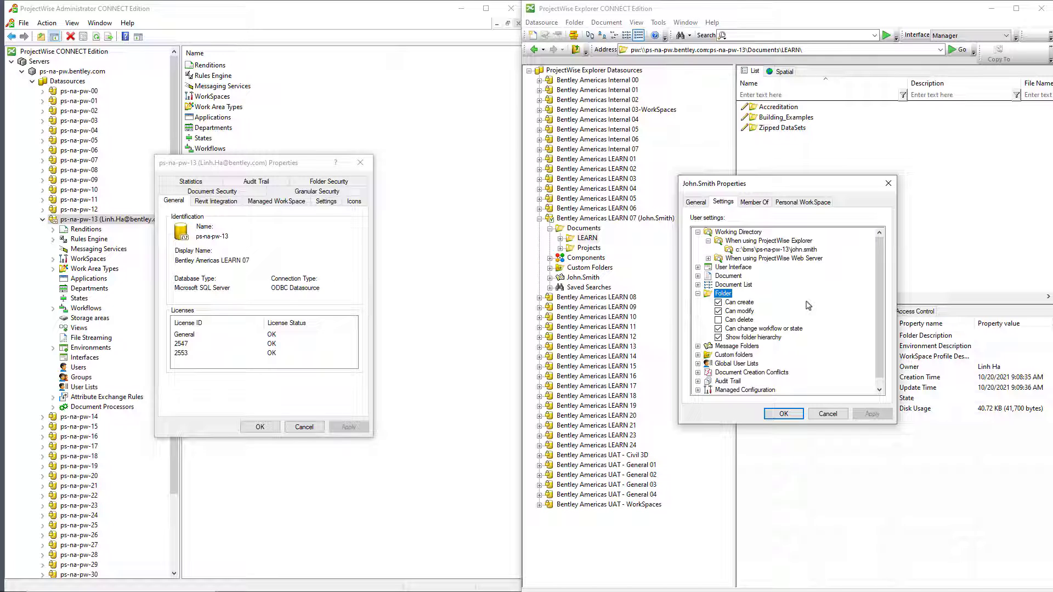
double_click(727, 295)
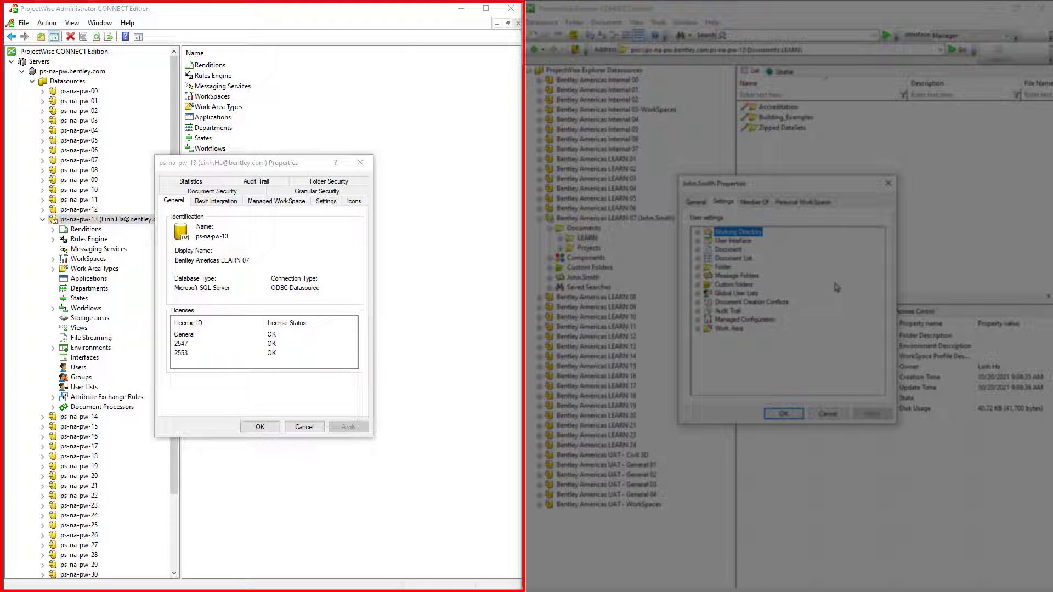
In ProjectWise Administrator, close the datasource properties and disable Can change Working Directory settings for the last user in the datasource's user list.
click(300, 427)
click(78, 367)
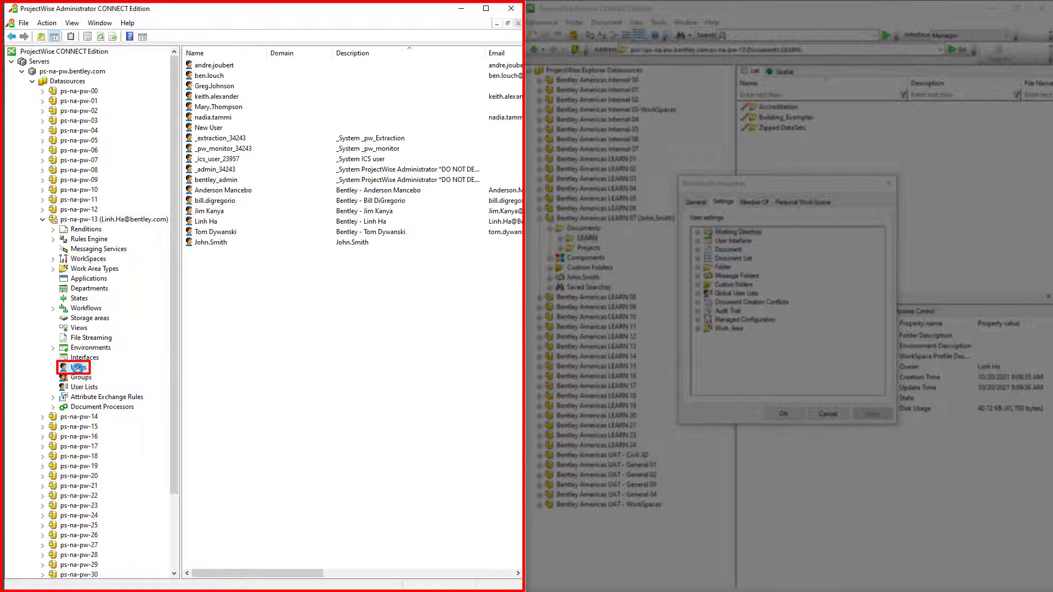
click(231, 245)
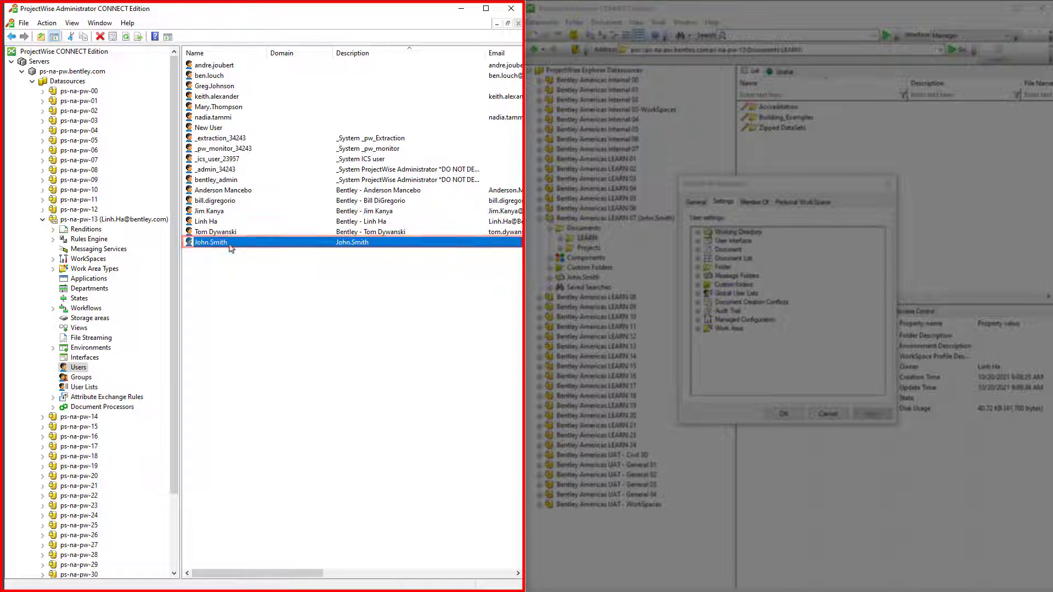
double_click(231, 243)
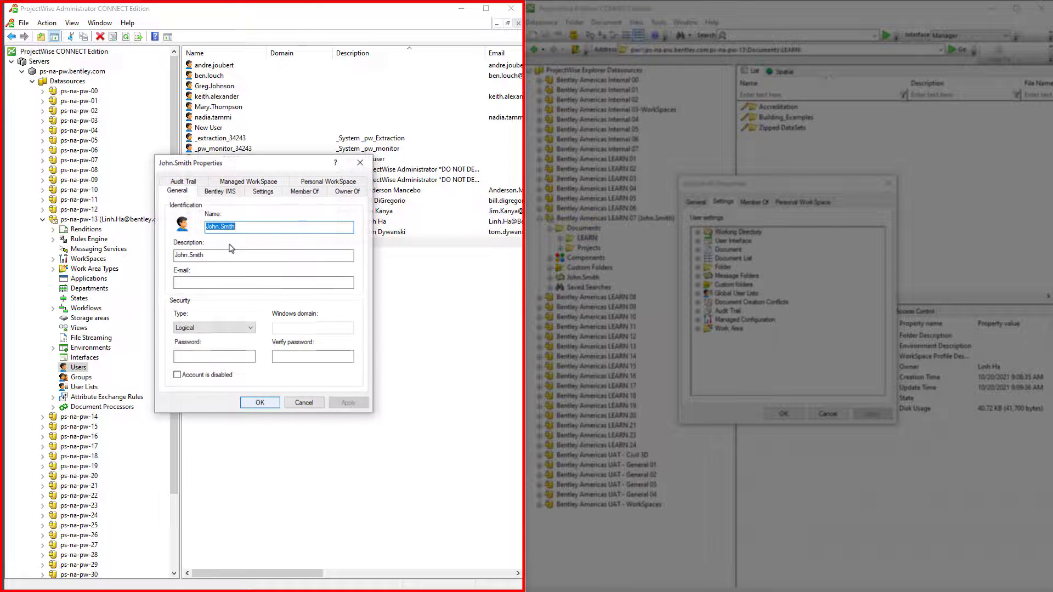
click(263, 191)
double_click(221, 221)
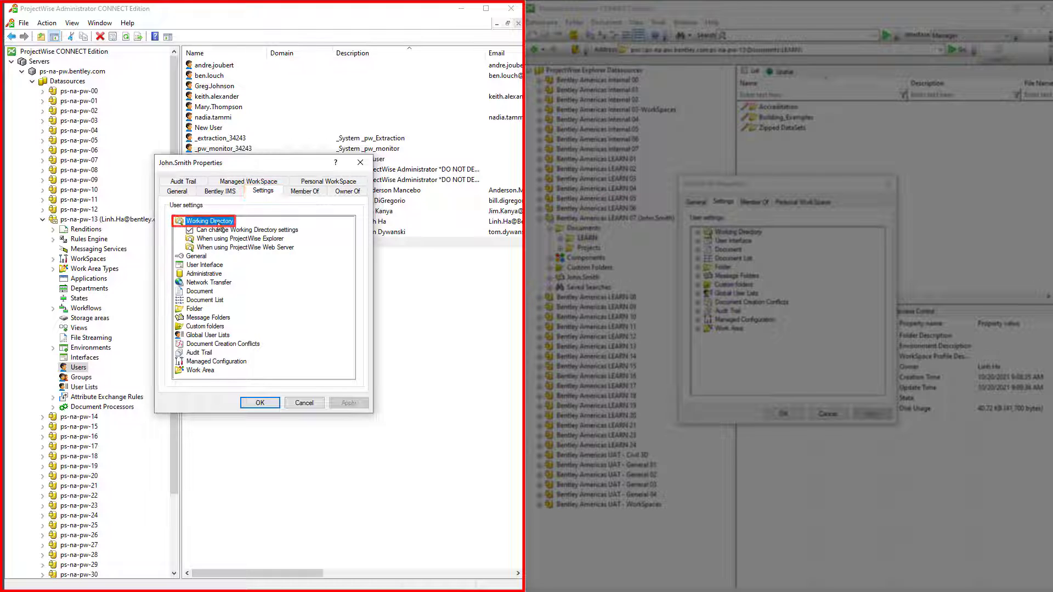
click(287, 231)
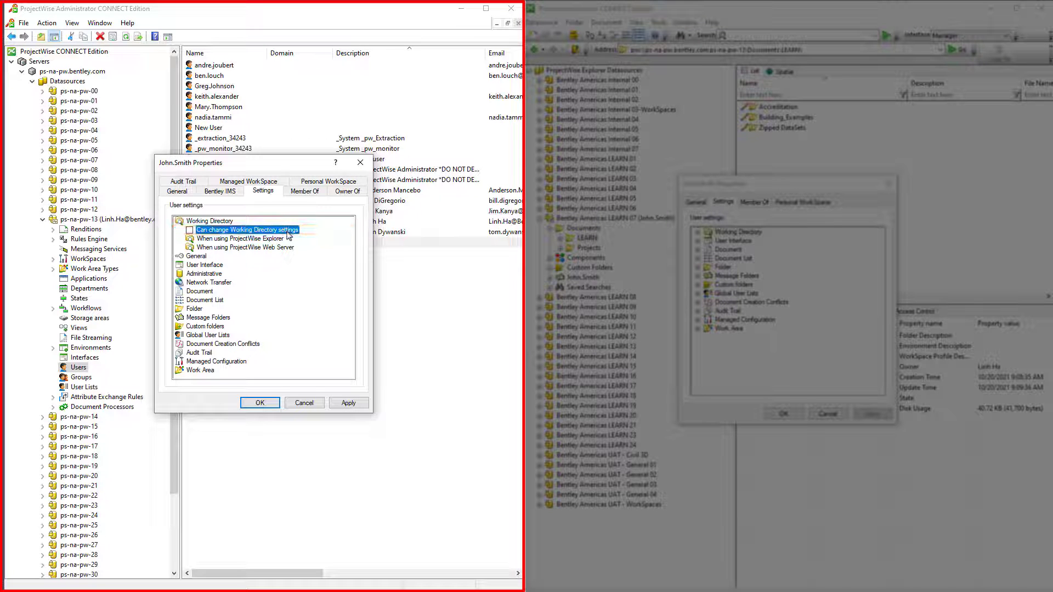
Disable Can change Document settings and Can change Folder settings for this user and apply the changes.
double_click(199, 291)
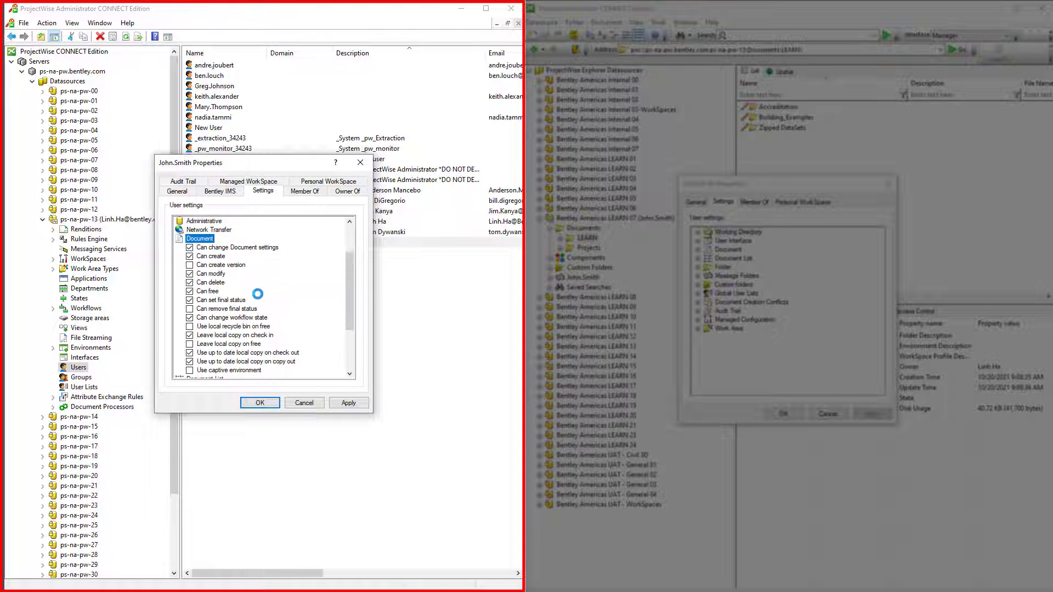
click(248, 252)
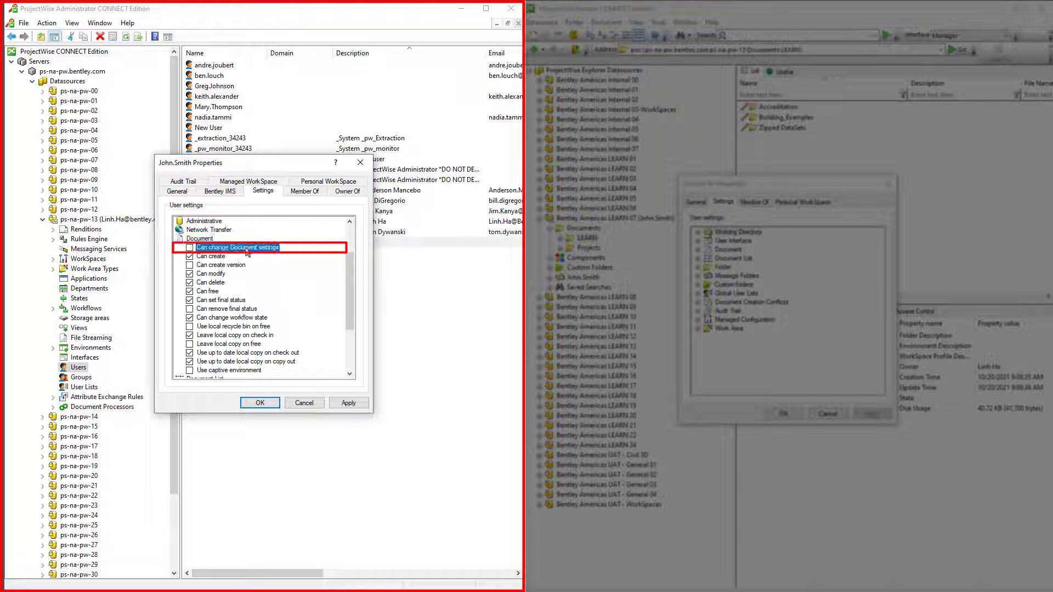
scroll(219, 285, down, 3)
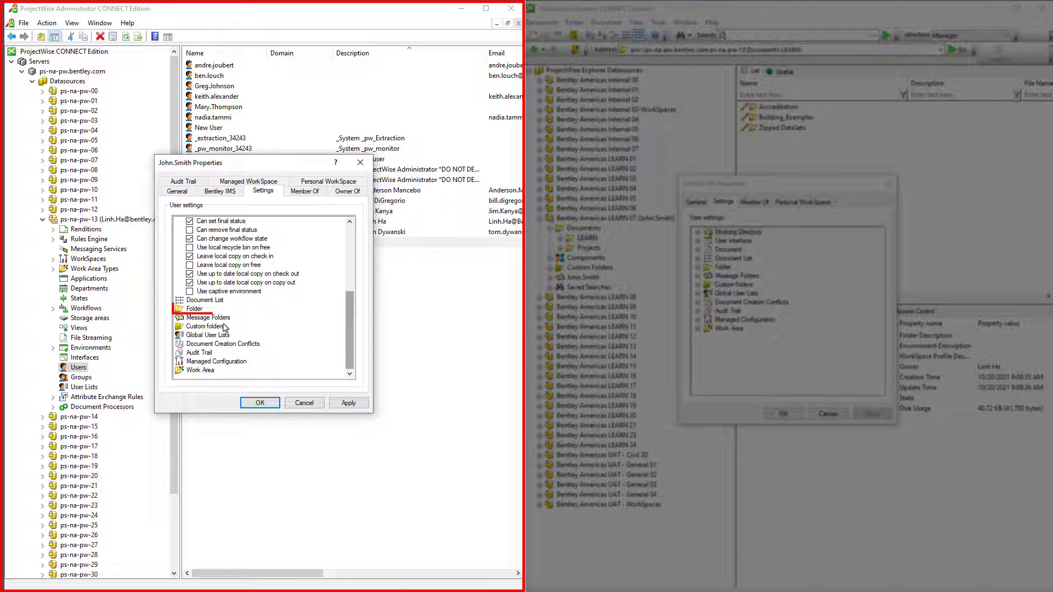
double_click(199, 310)
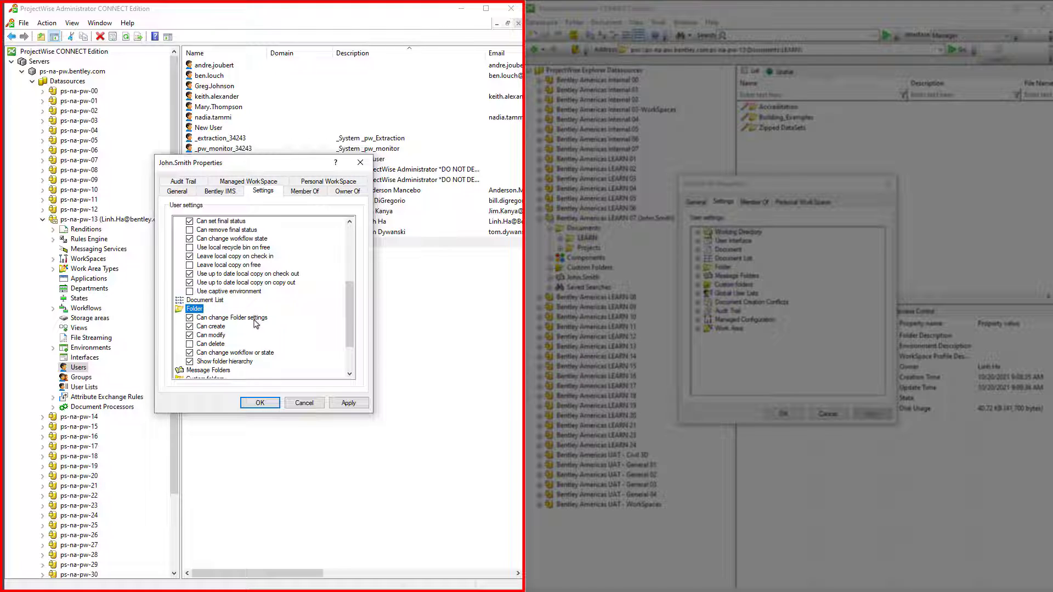
click(254, 323)
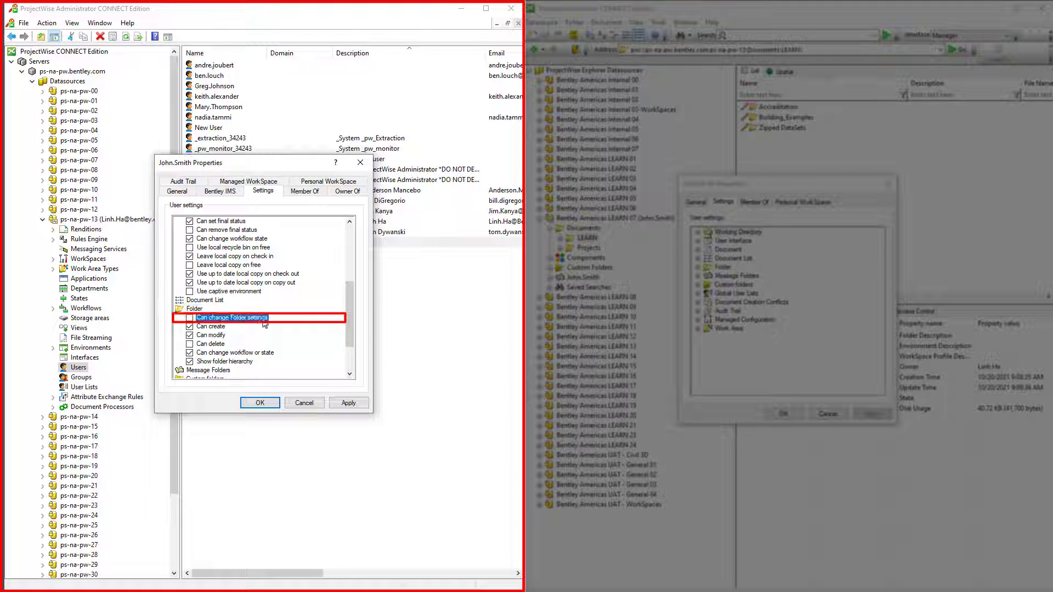
click(342, 407)
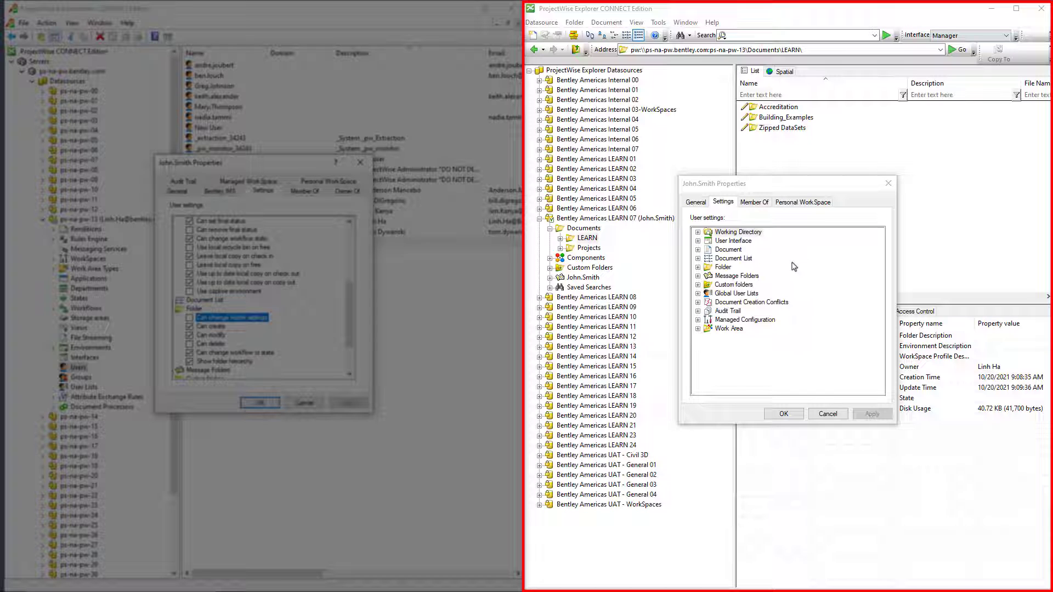
In ProjectWise Explorer, cancel the user properties, log out of Bentley Americas LEARN 07 and log back in with the account password.
click(827, 414)
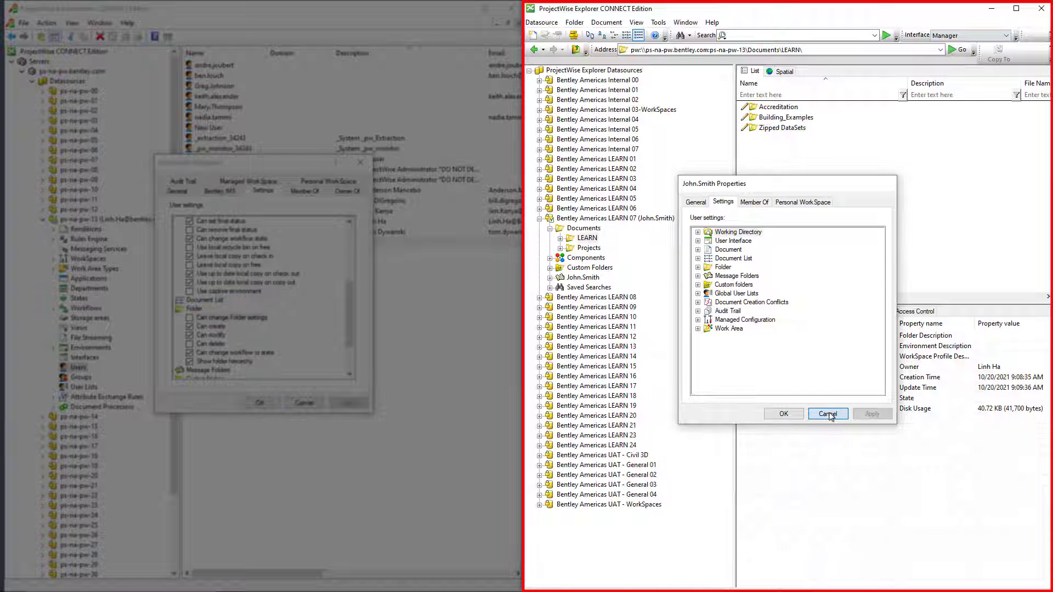
right_click(668, 223)
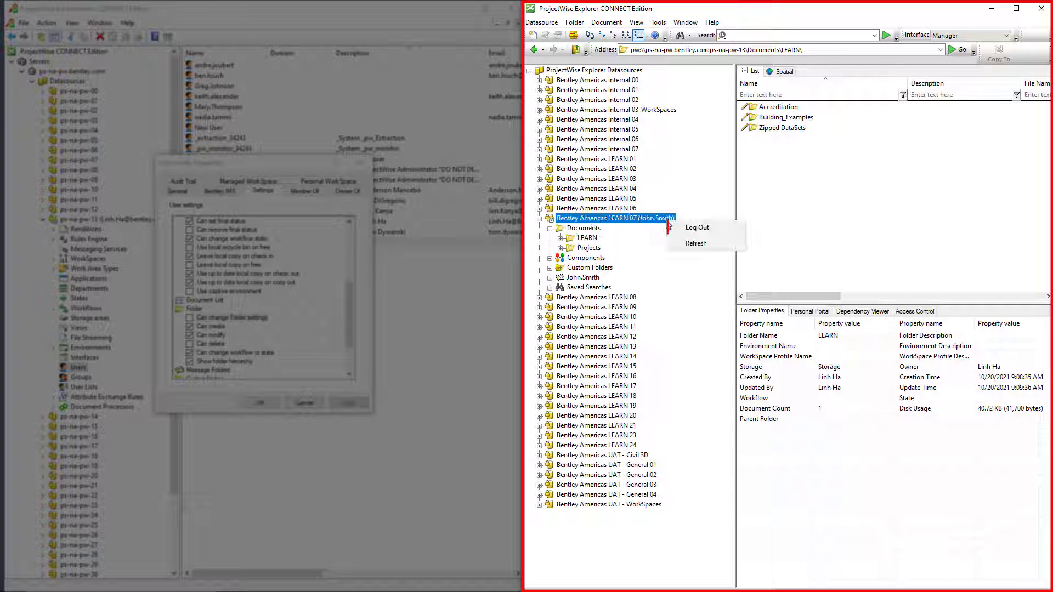
click(692, 224)
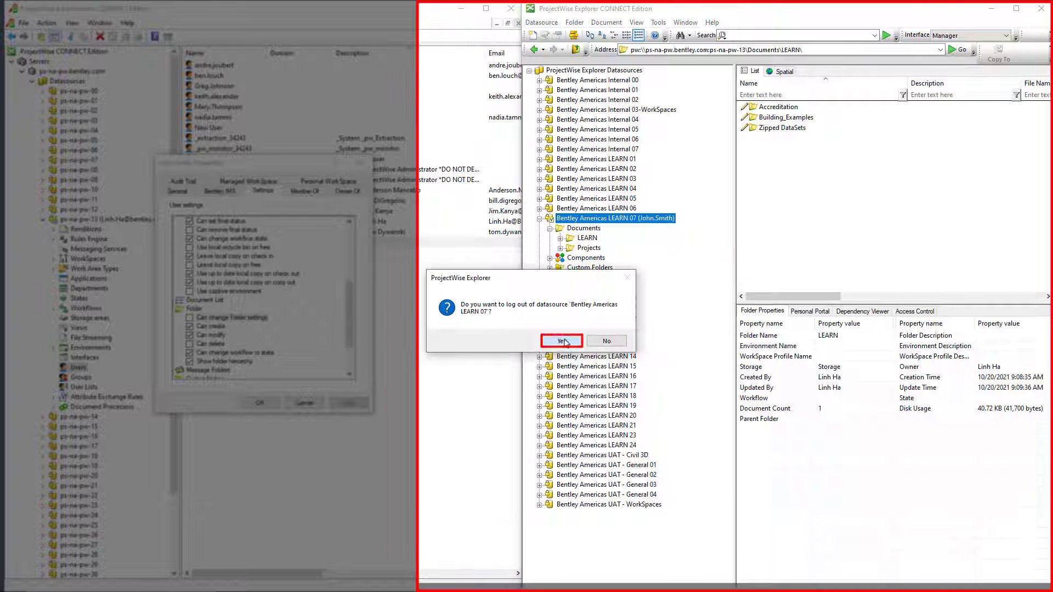
click(562, 341)
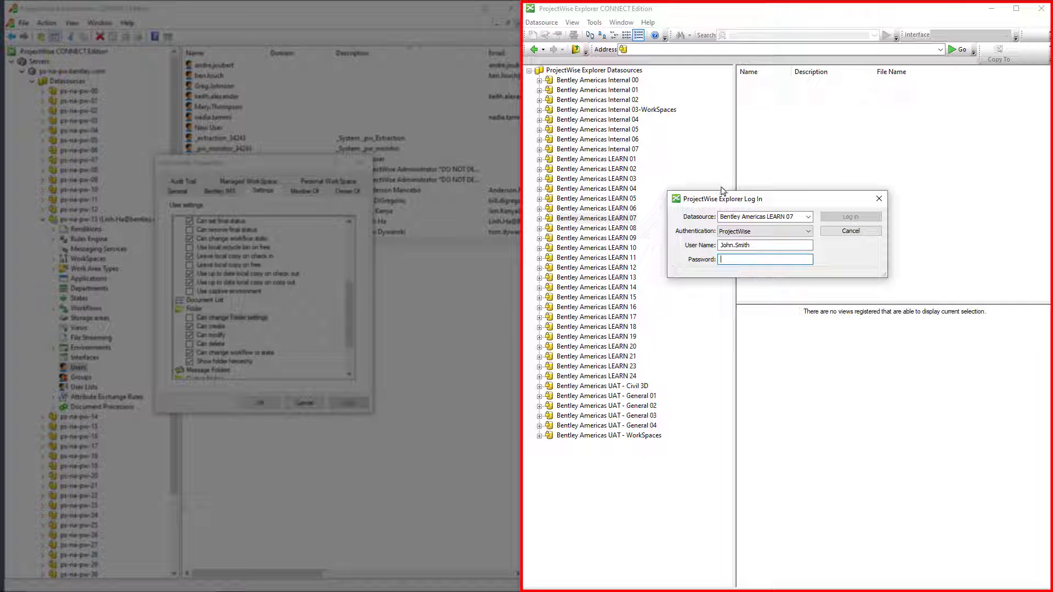
text(**********)
click(851, 217)
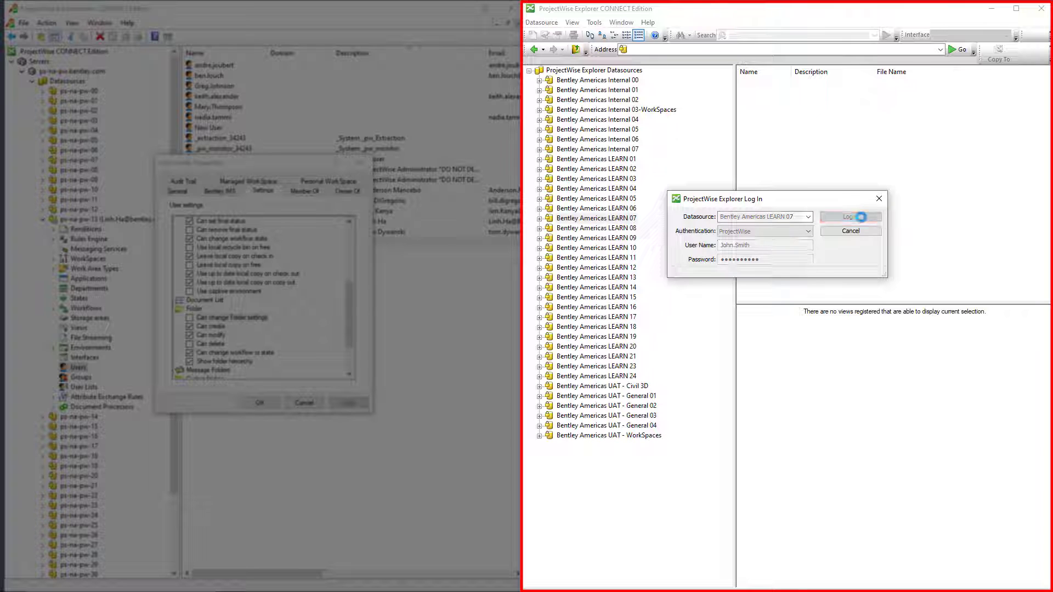
Open the logged-in user's options and check which user settings categories are available.
click(660, 23)
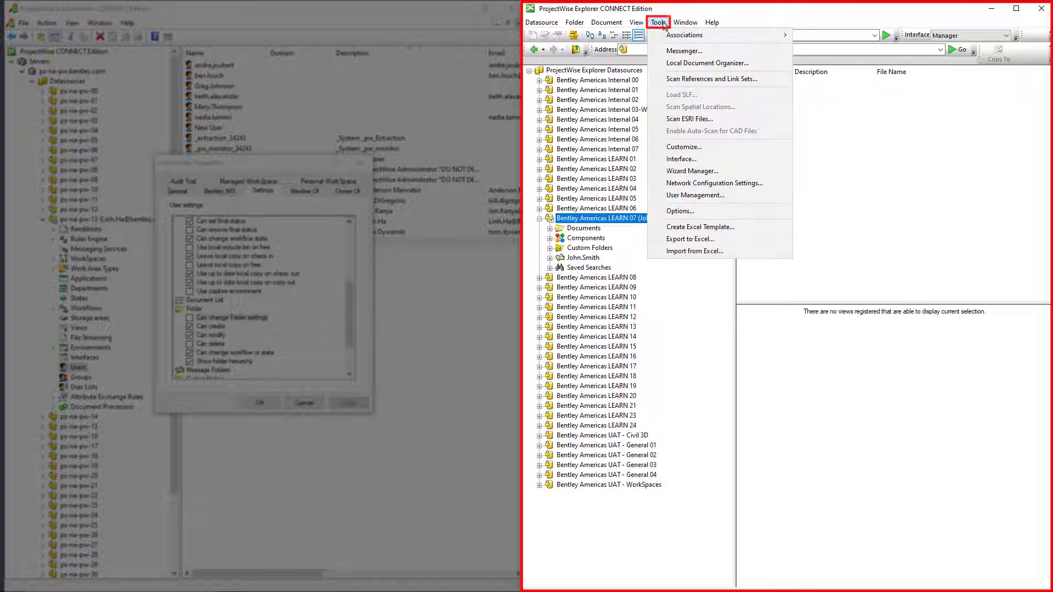
click(680, 211)
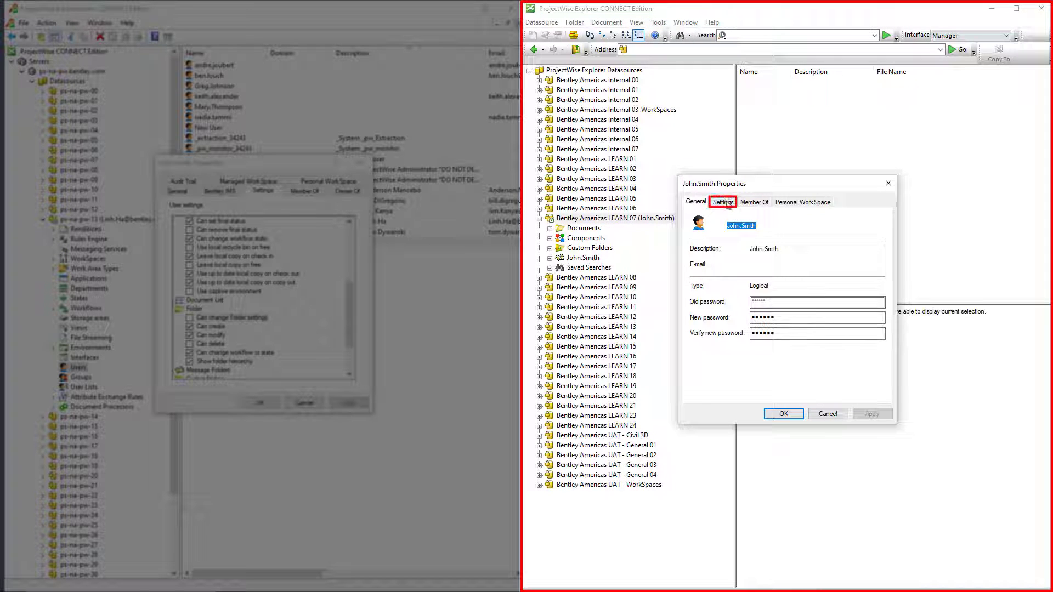
click(726, 203)
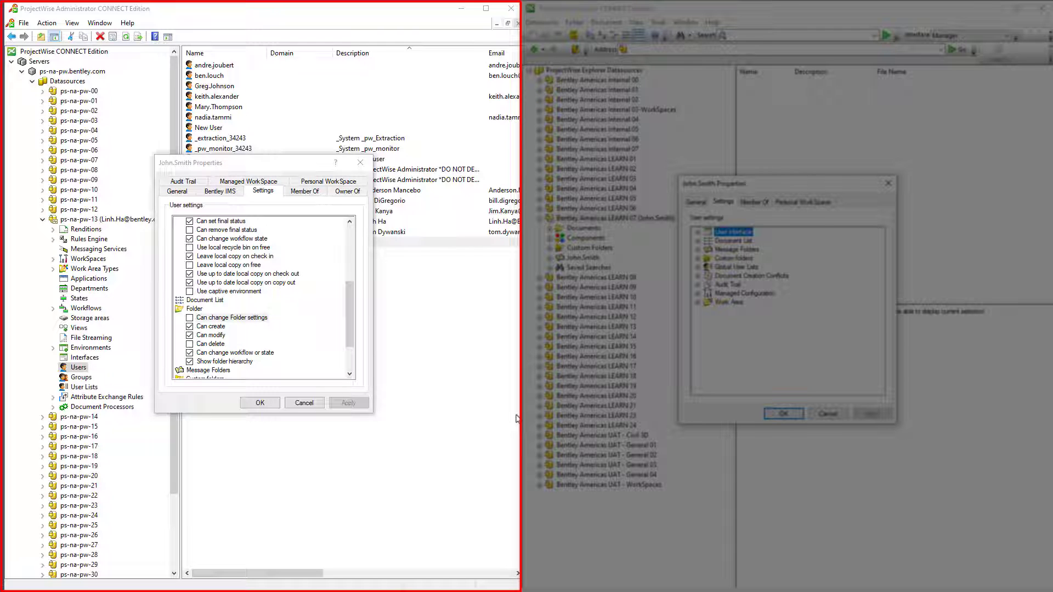
In ProjectWise Administrator, close the user's properties, add the third and fifth listed users to the selection, and open the shared properties of all three.
click(273, 405)
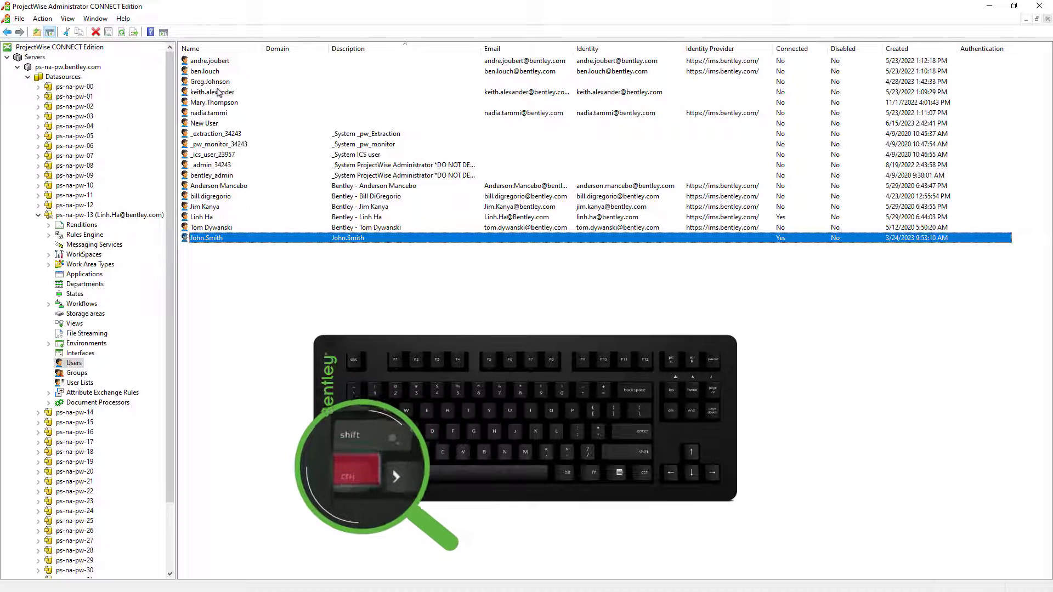
ctrl+click(219, 82)
ctrl+click(225, 102)
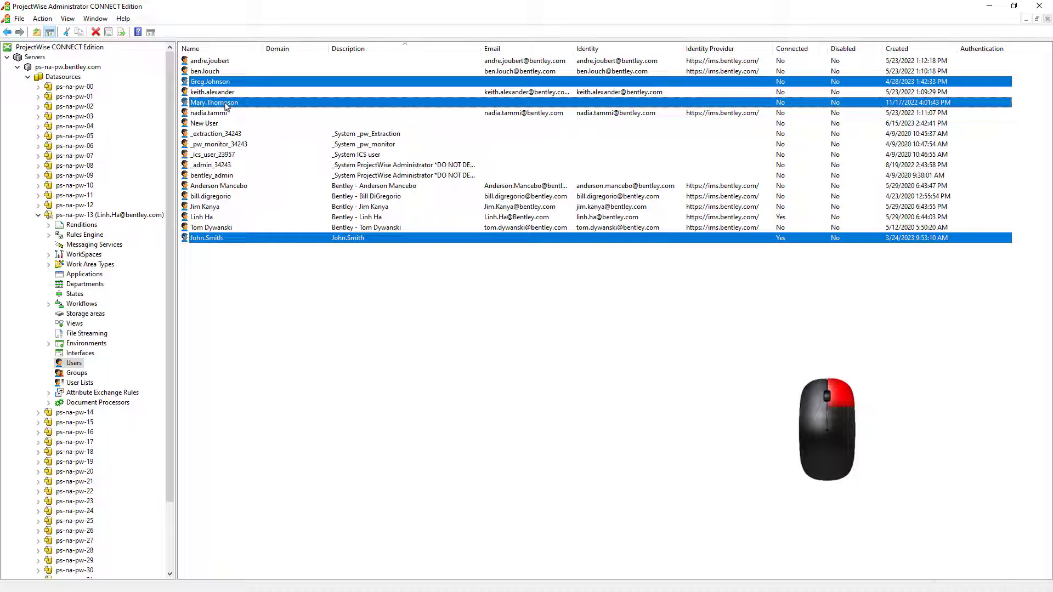
right_click(226, 104)
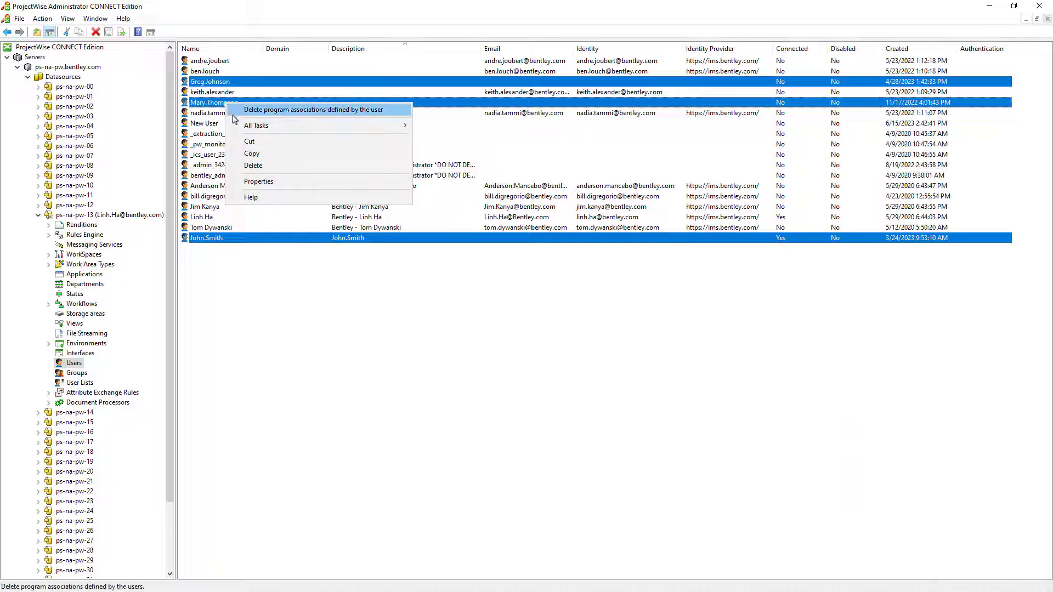
click(259, 182)
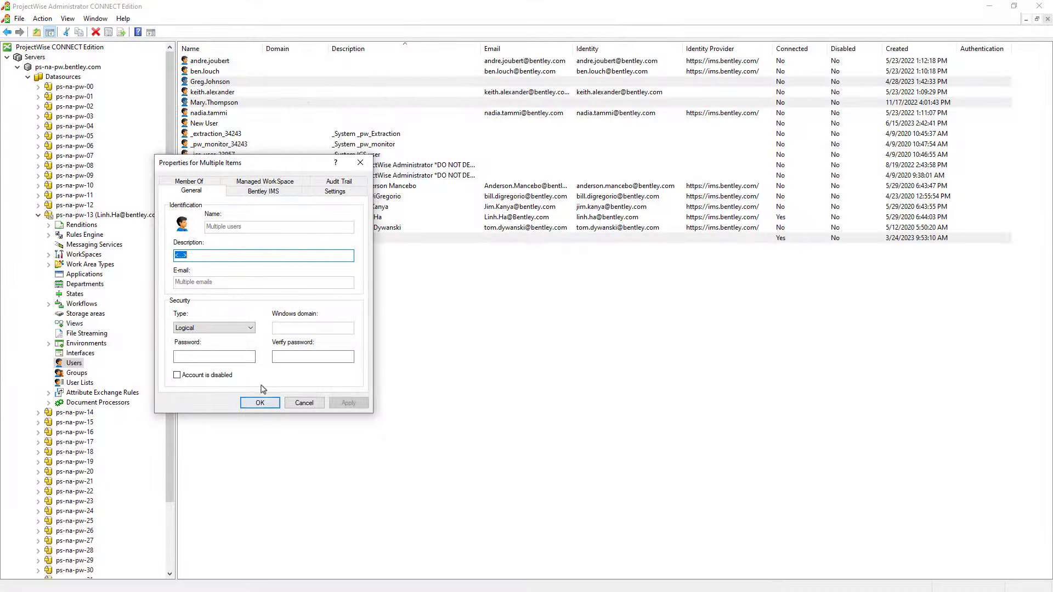
Disable the Document settings Can change Document settings and Can create version for the three selected users, apply the changes and close their properties.
click(336, 197)
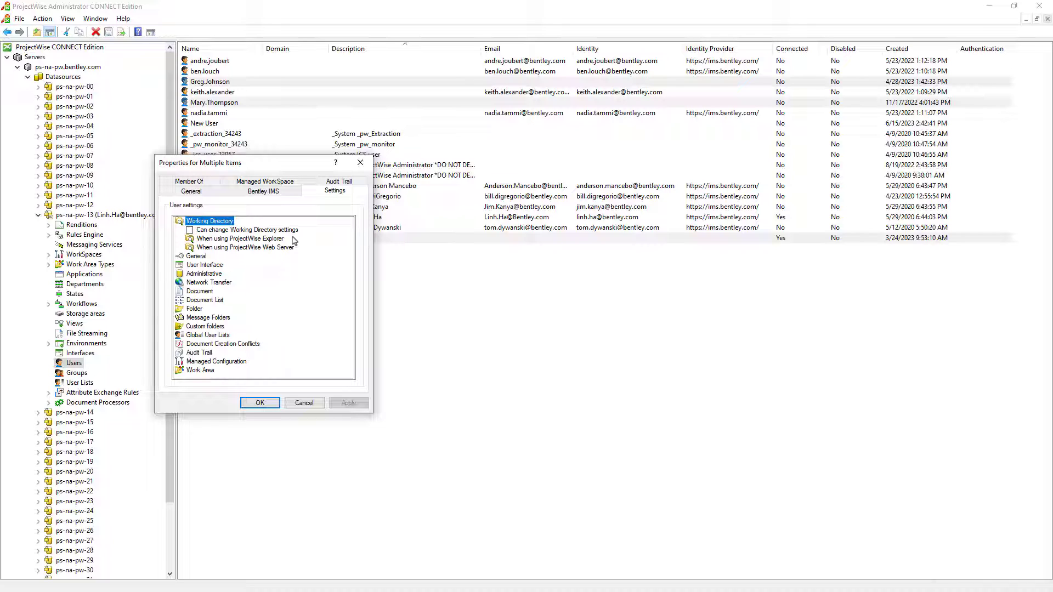
double_click(209, 293)
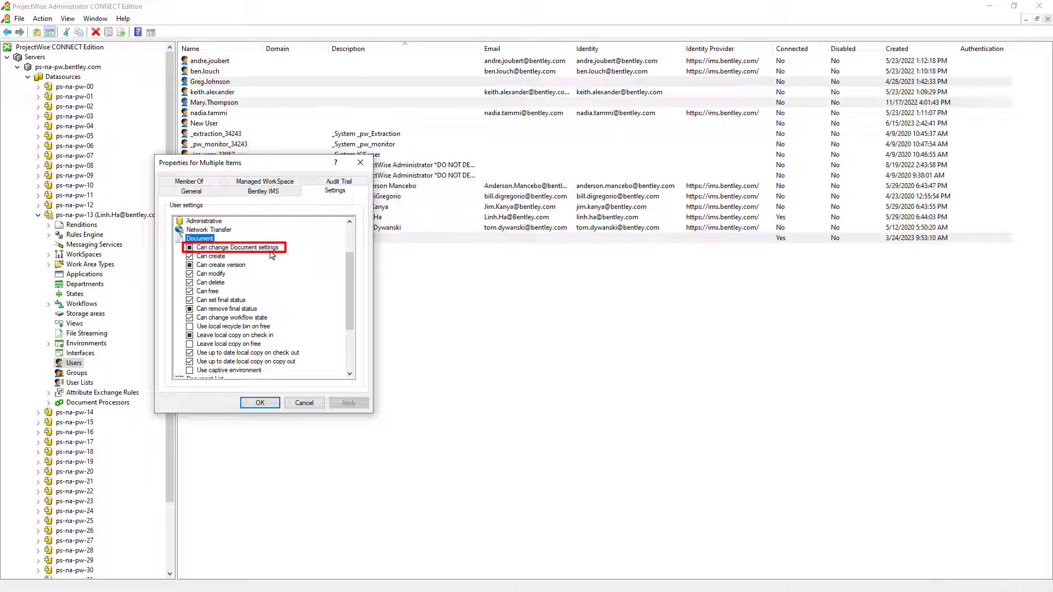
click(270, 252)
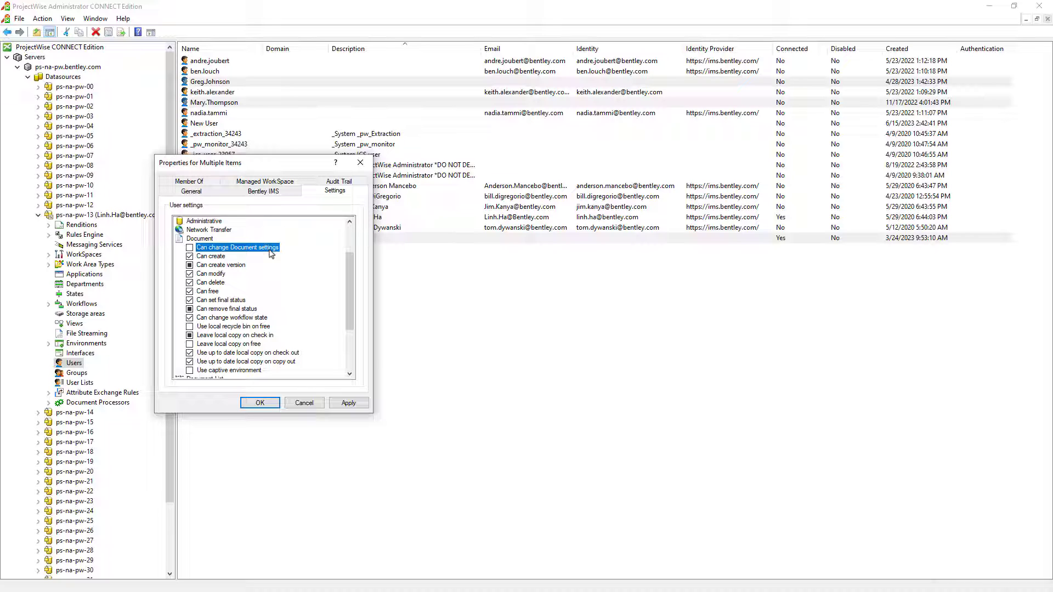
click(242, 265)
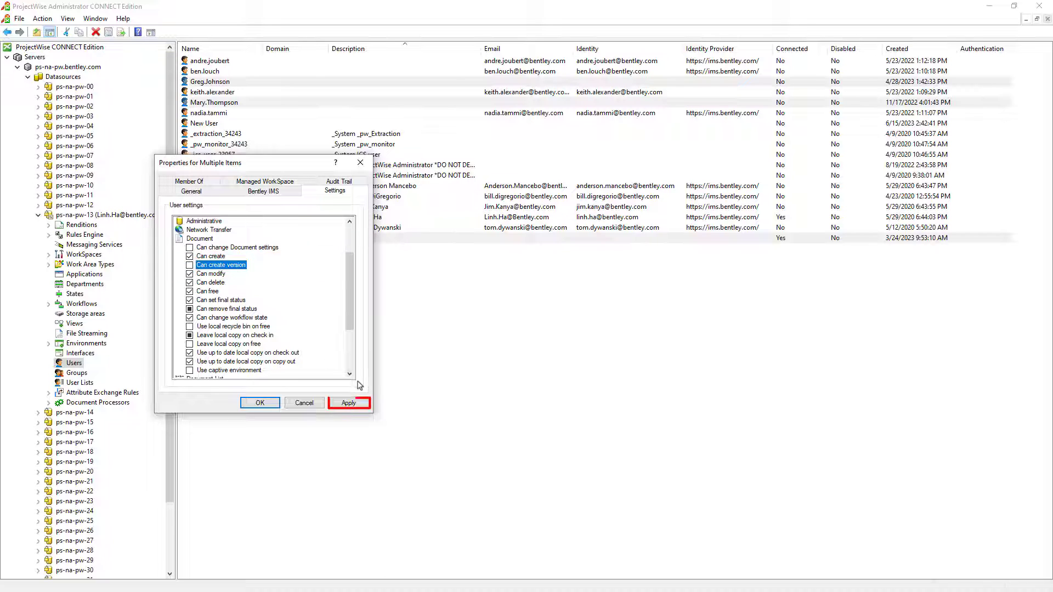
click(351, 404)
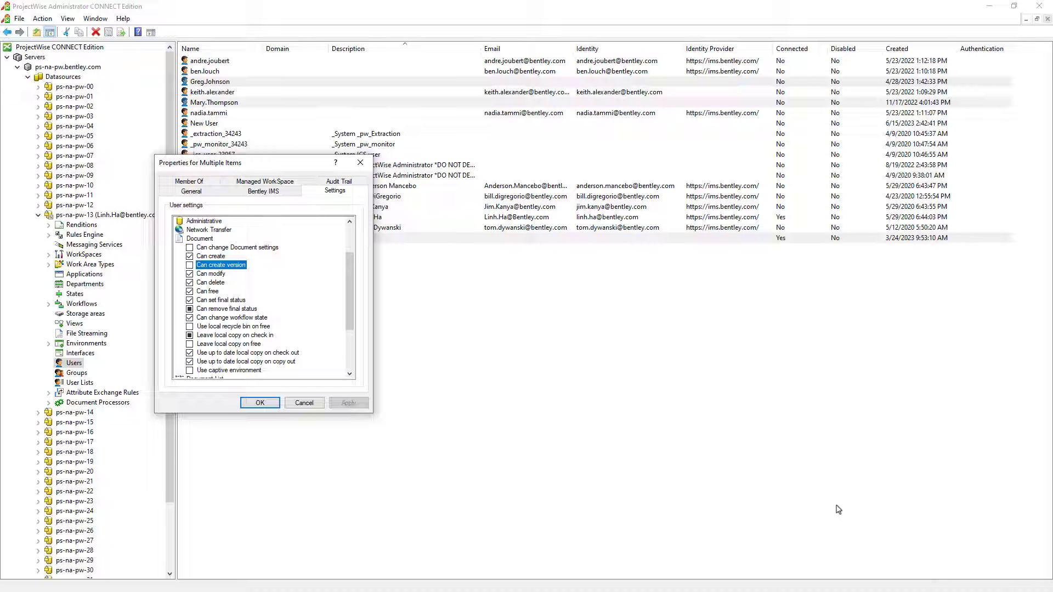
click(260, 403)
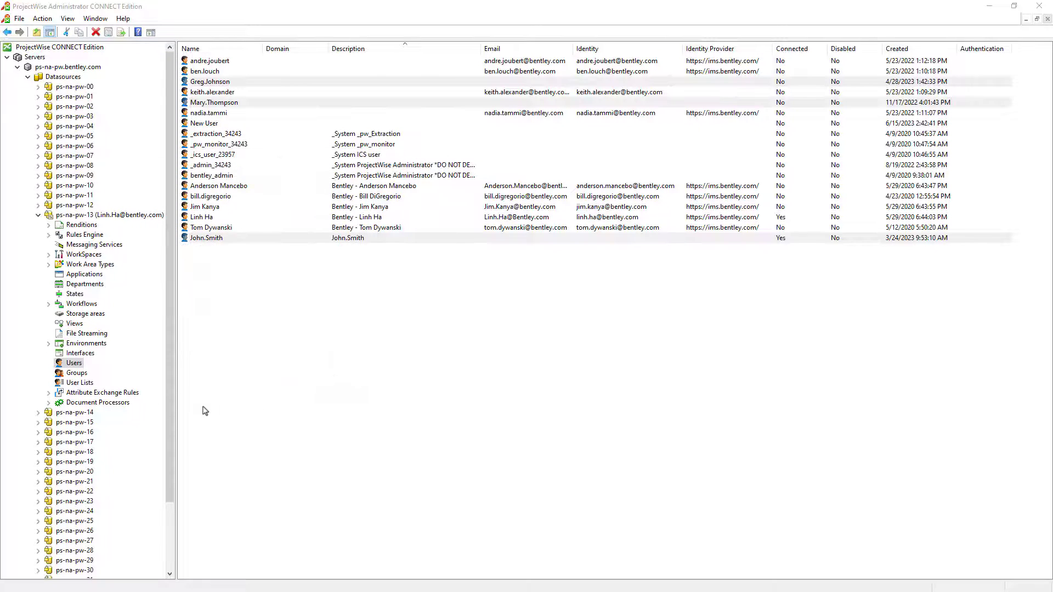
Open the properties of the datasource's Users node and disable Can change Working Directory settings in the default user settings.
right_click(80, 366)
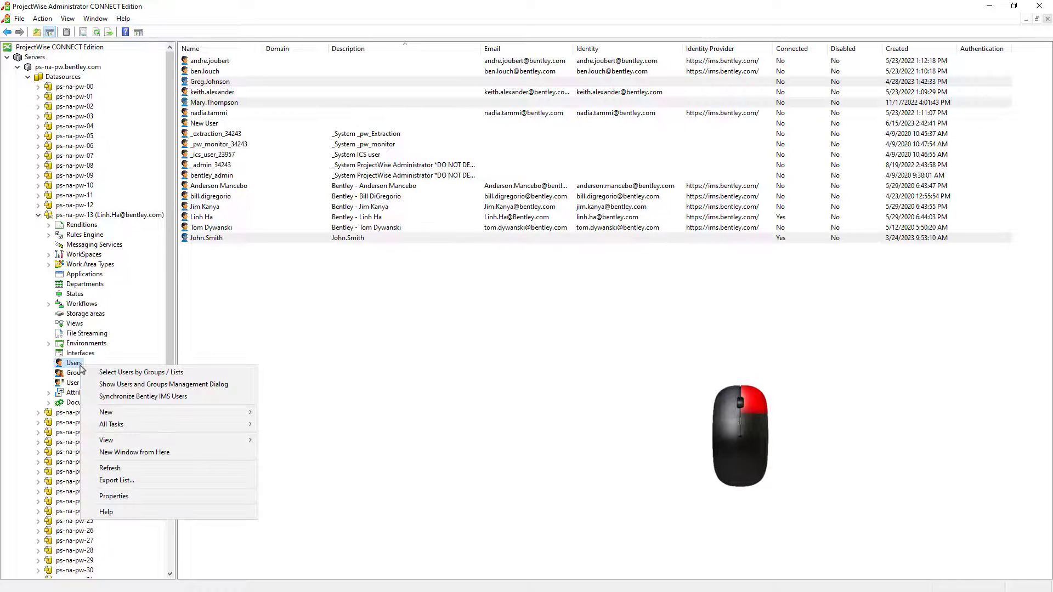
click(113, 496)
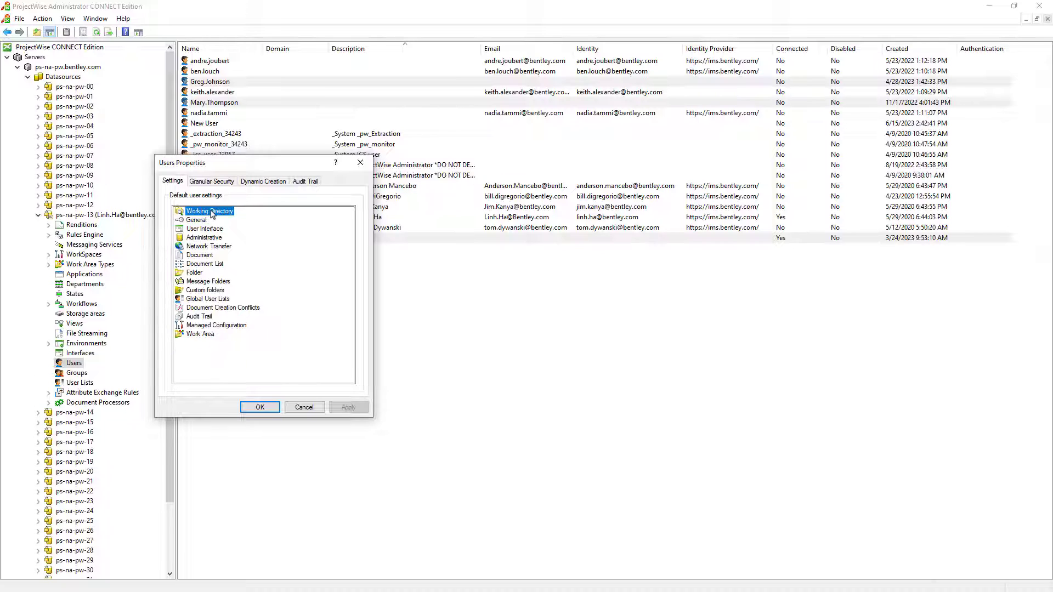
double_click(212, 213)
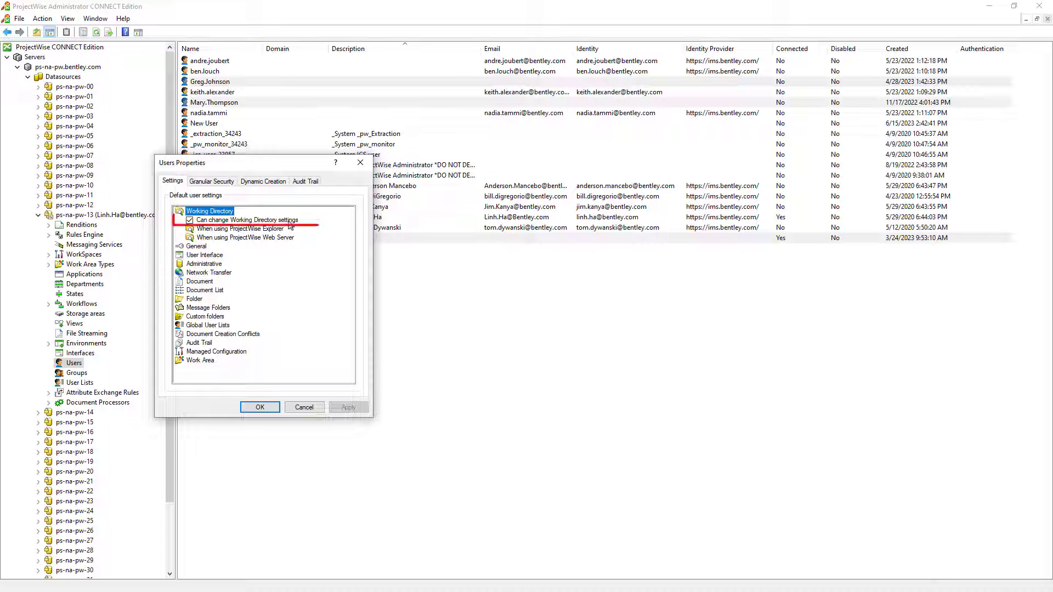
click(289, 221)
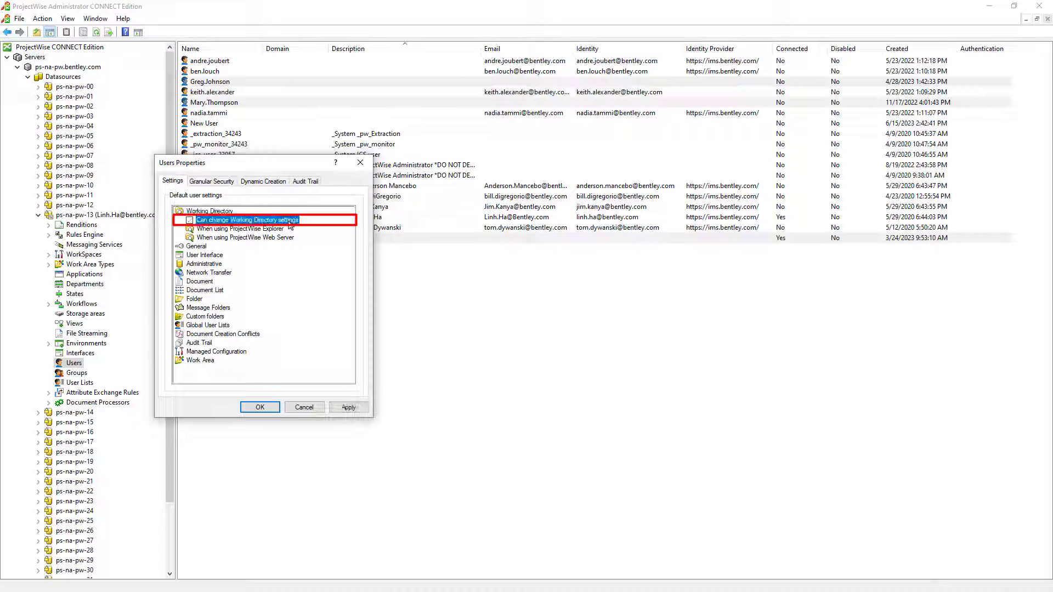
click(289, 221)
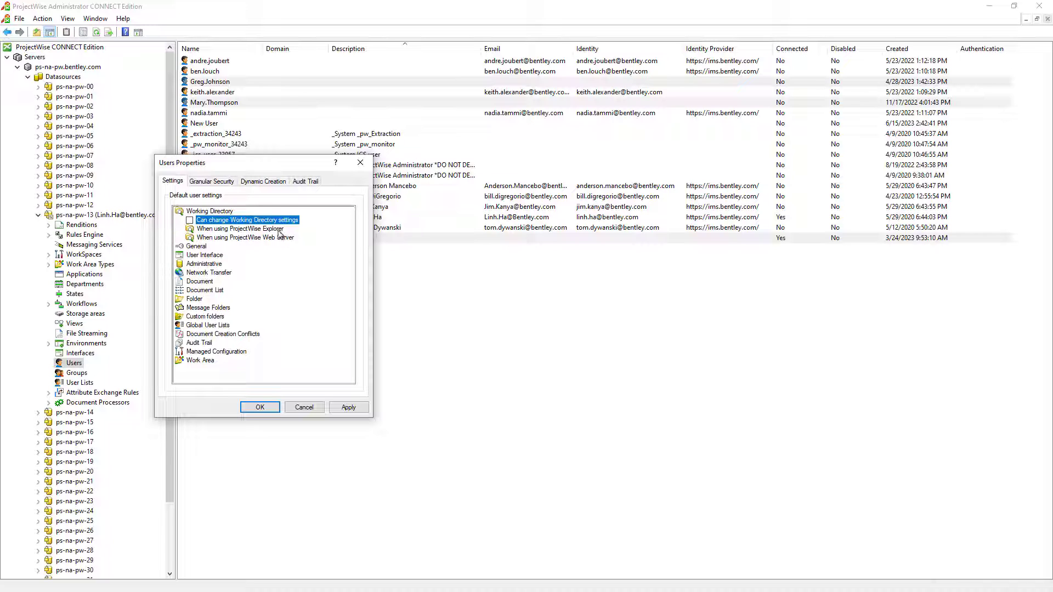
Set the default working directory when using ProjectWise Explorer to c:\pw_workdir\$datasource.name$\$user.name$.
double_click(279, 229)
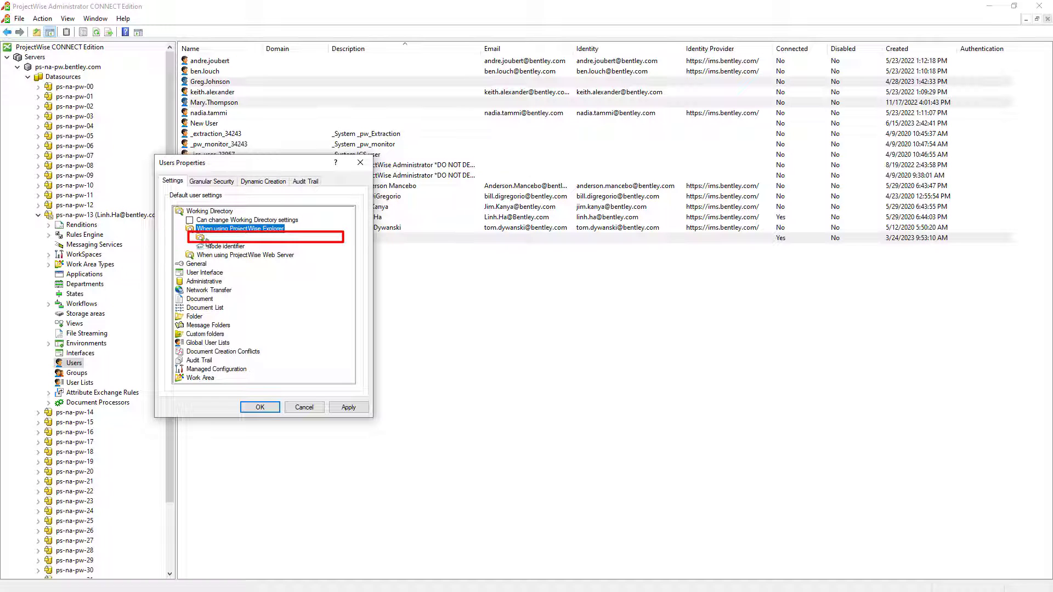
click(202, 238)
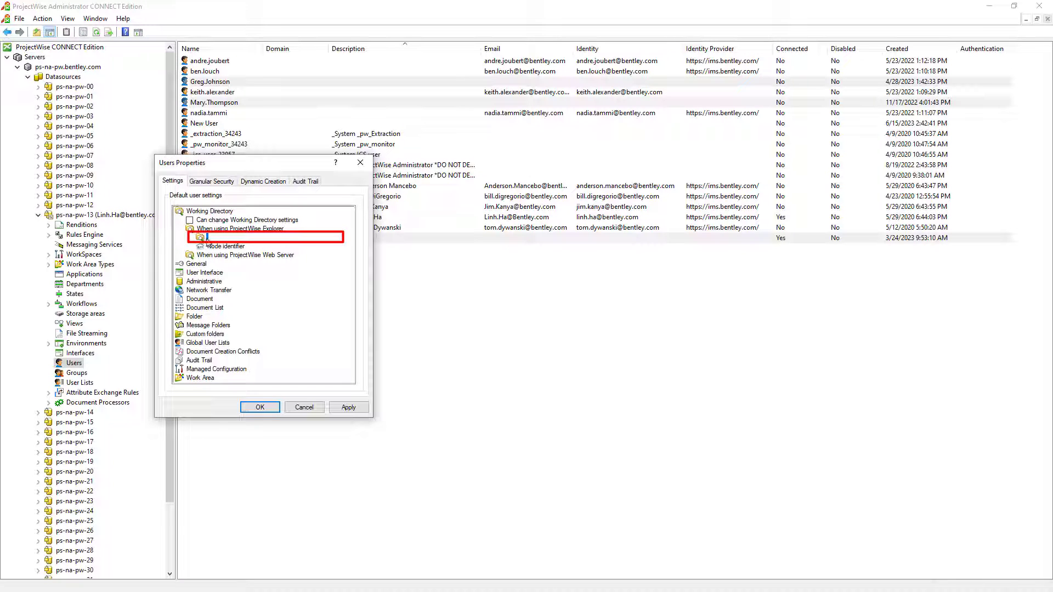
text(c:\pw_workdir\$datasource.name$\$user.nam)
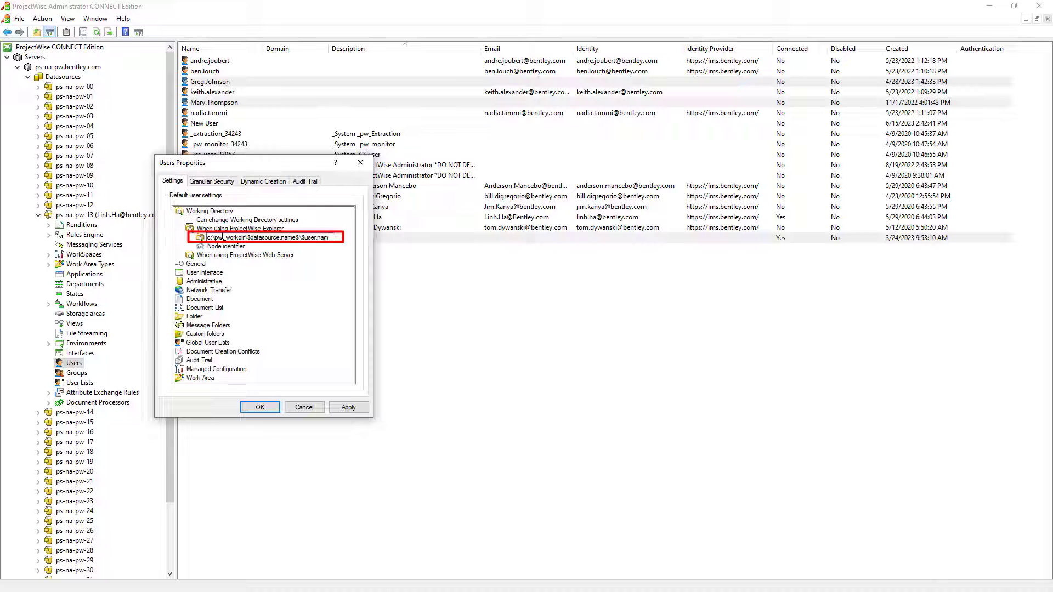
text(e$)
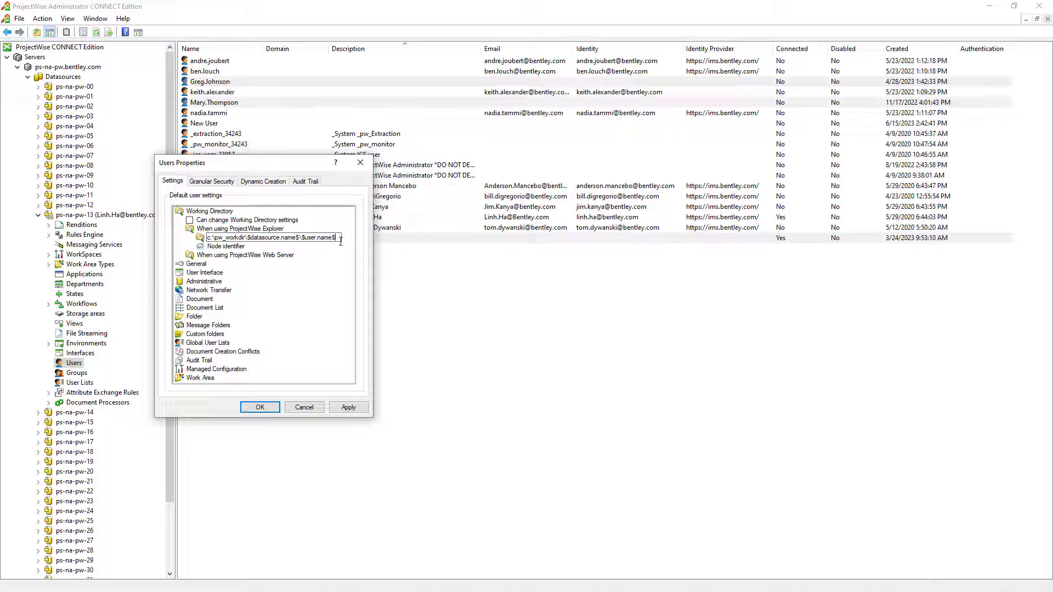
drag(245, 238, 300, 237)
drag(340, 238, 300, 238)
click(241, 164)
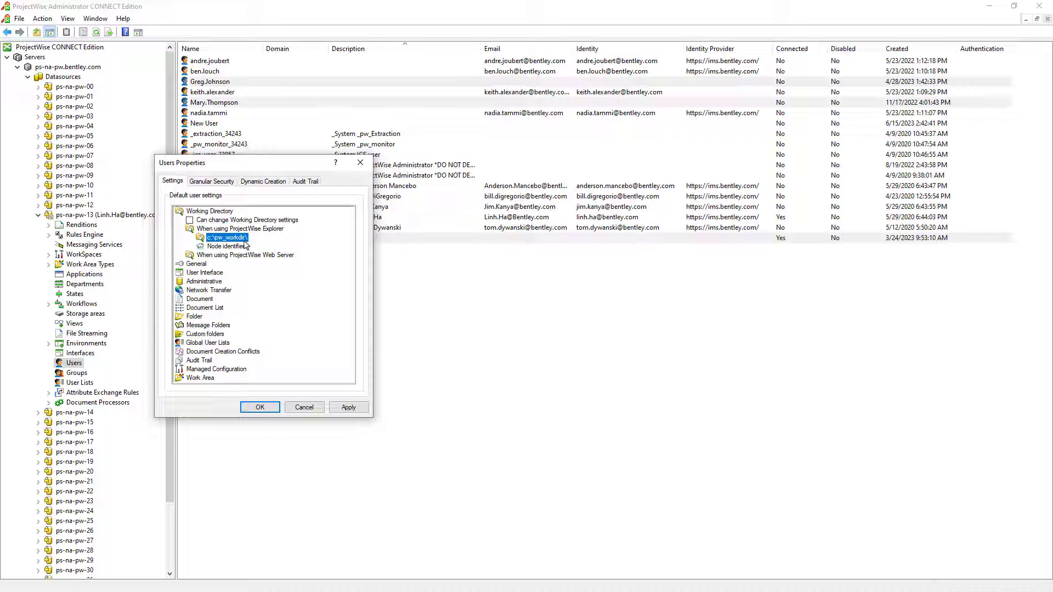
text(c:\pw_workdir\$datasource.name$\$user.name$)
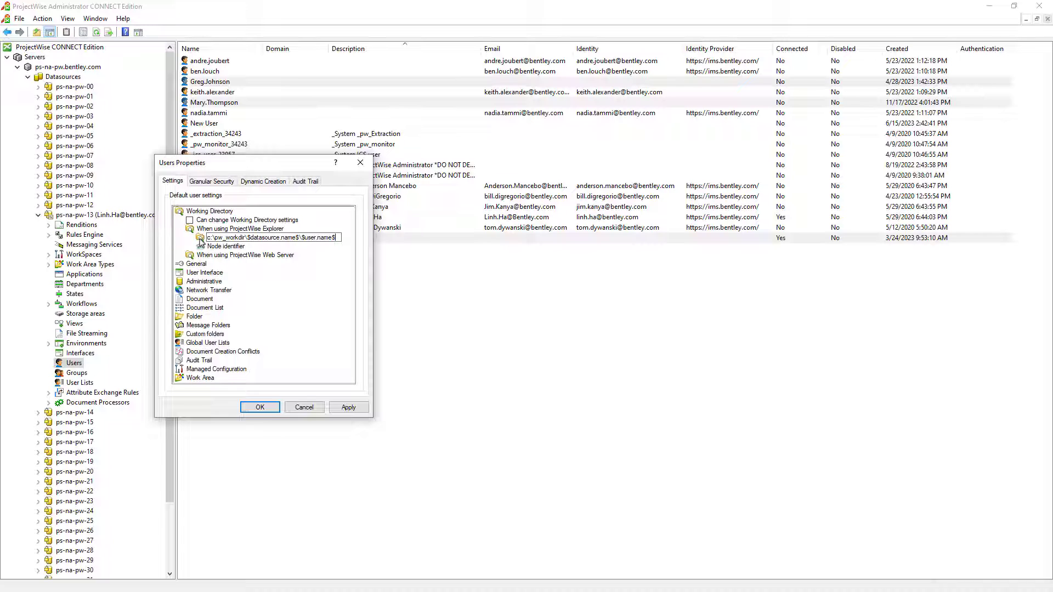
Collapse the Working Directory settings and examine the default General settings, including Use access control.
double_click(198, 211)
double_click(197, 221)
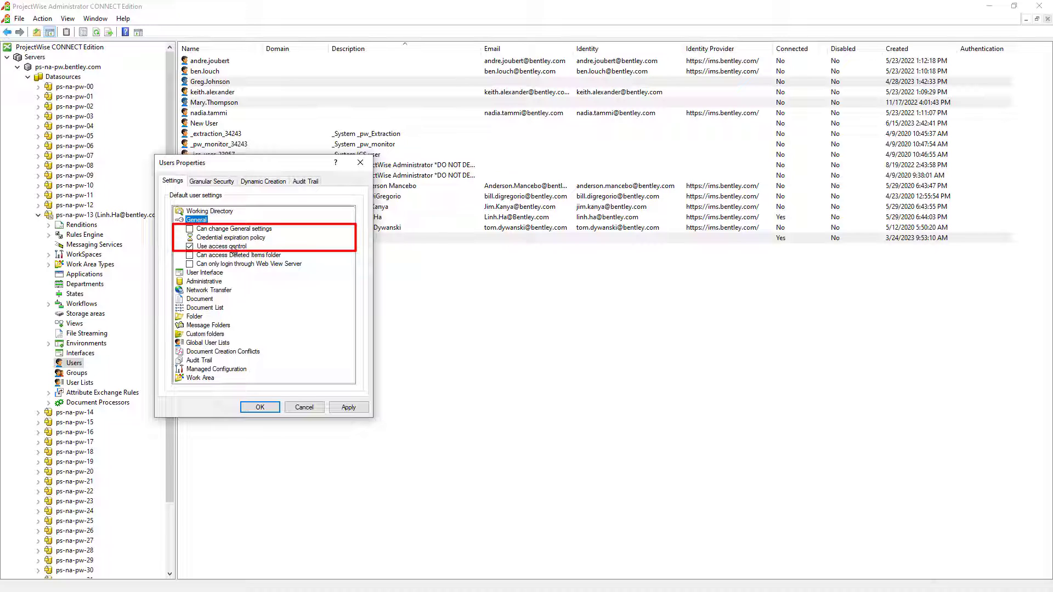
click(234, 246)
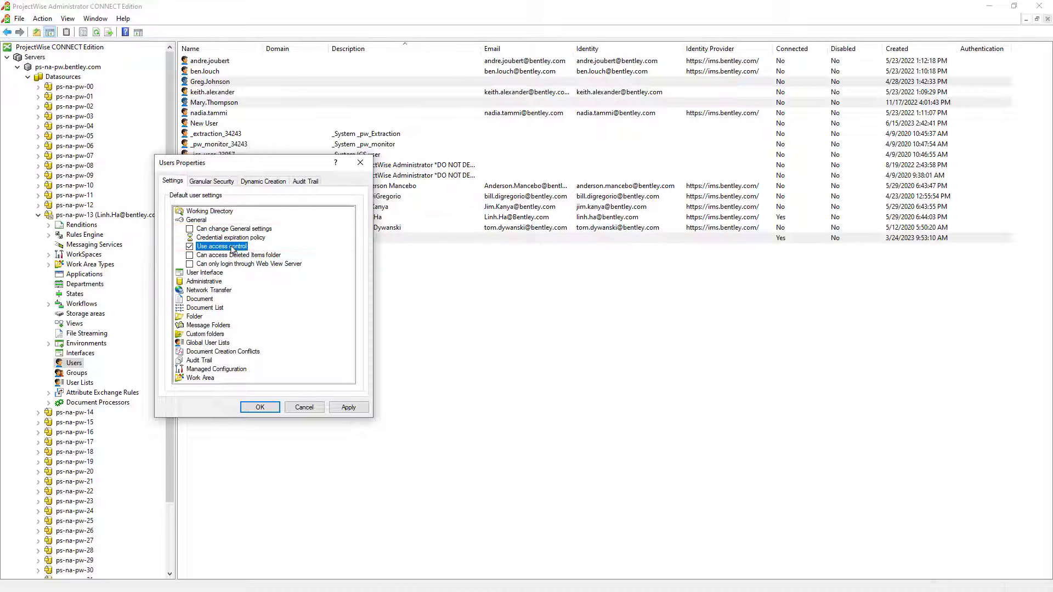
Set the default Show Local Document Organizer on log out to Show in ProjectWise Explorer only, and disable Can change Document settings.
click(204, 273)
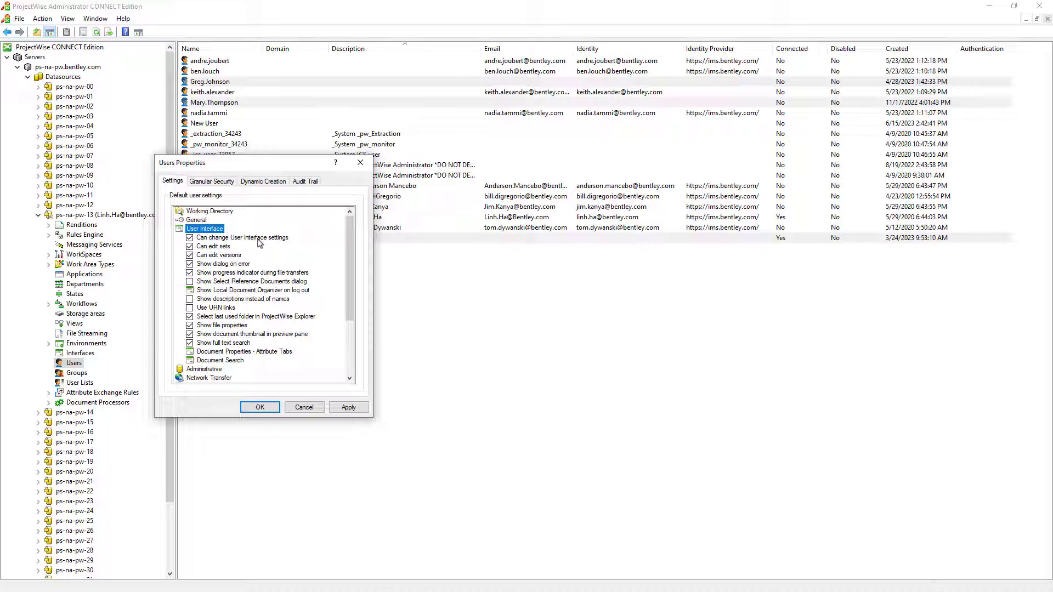
double_click(265, 292)
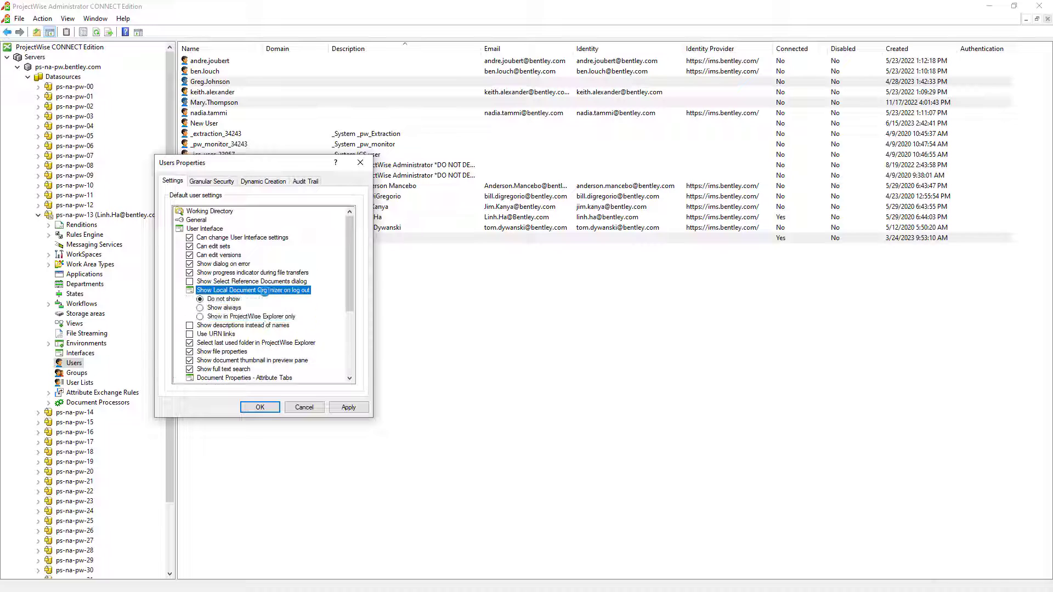
click(278, 318)
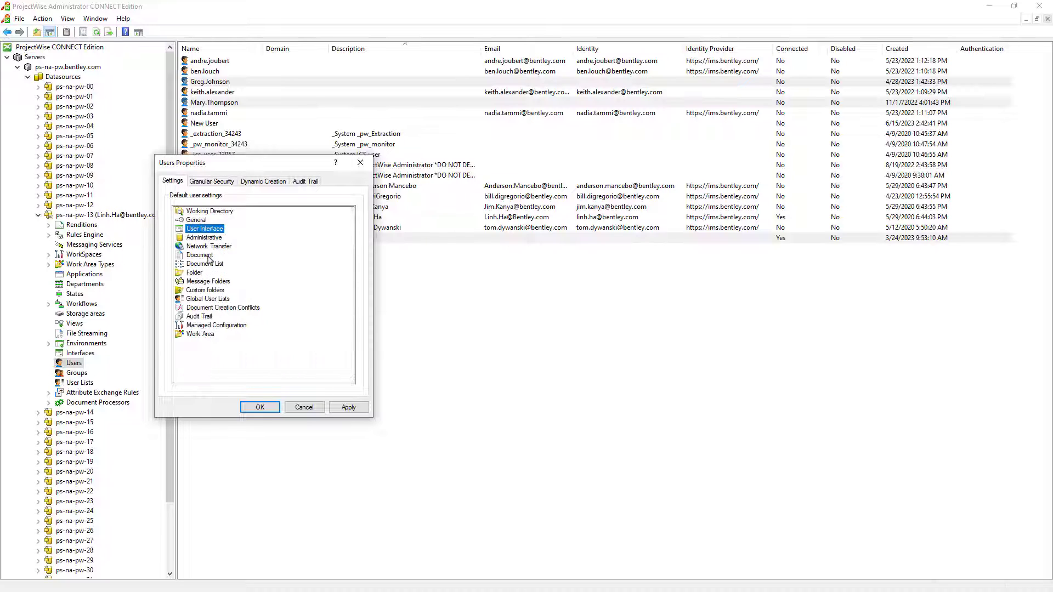
double_click(209, 256)
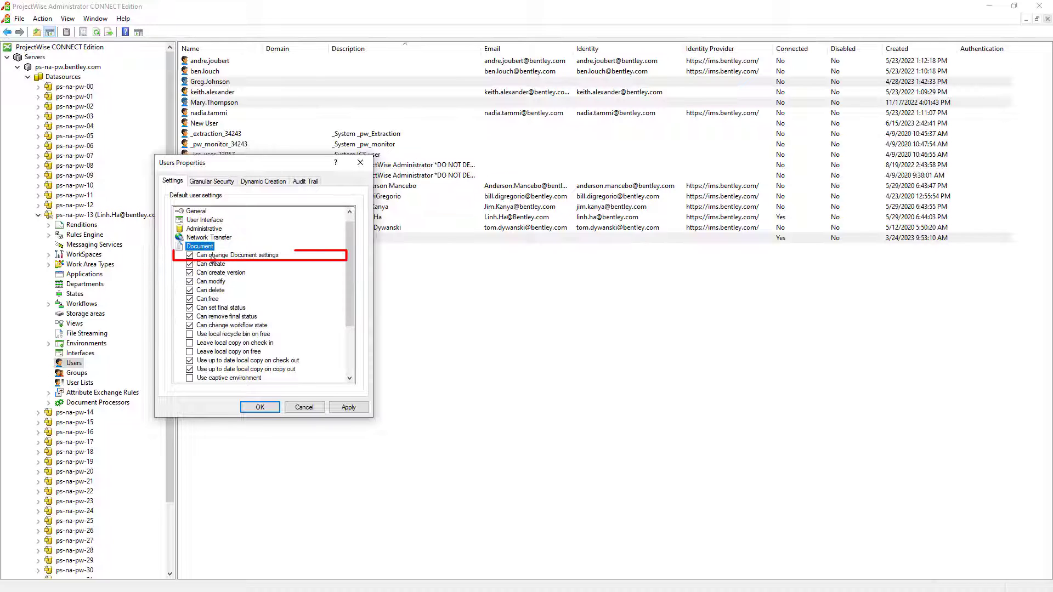
click(212, 256)
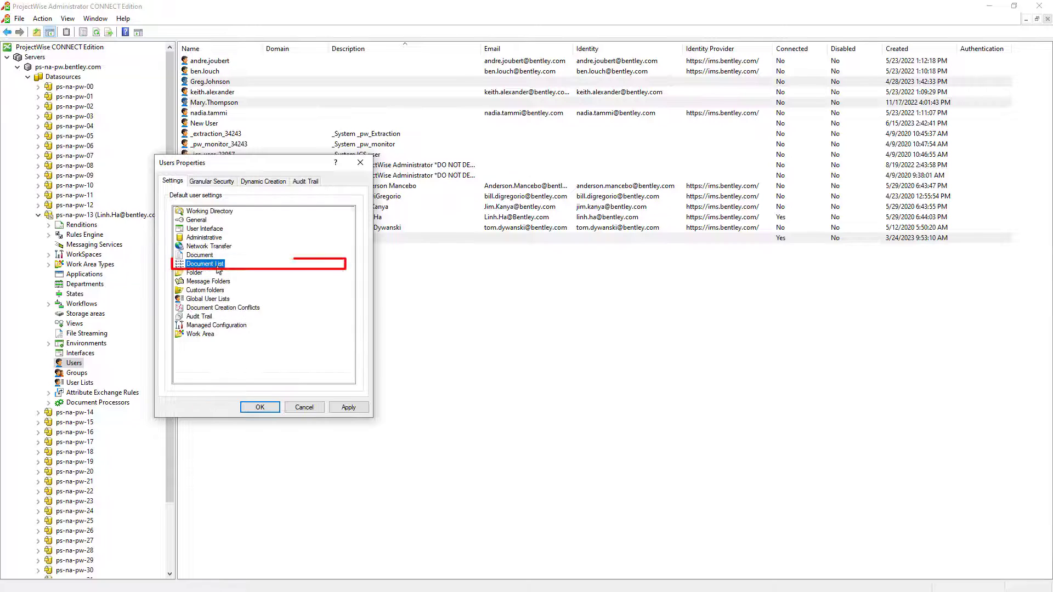
Set the default Document List double click action to Open as read-only, and disable Can change Folder settings.
double_click(211, 264)
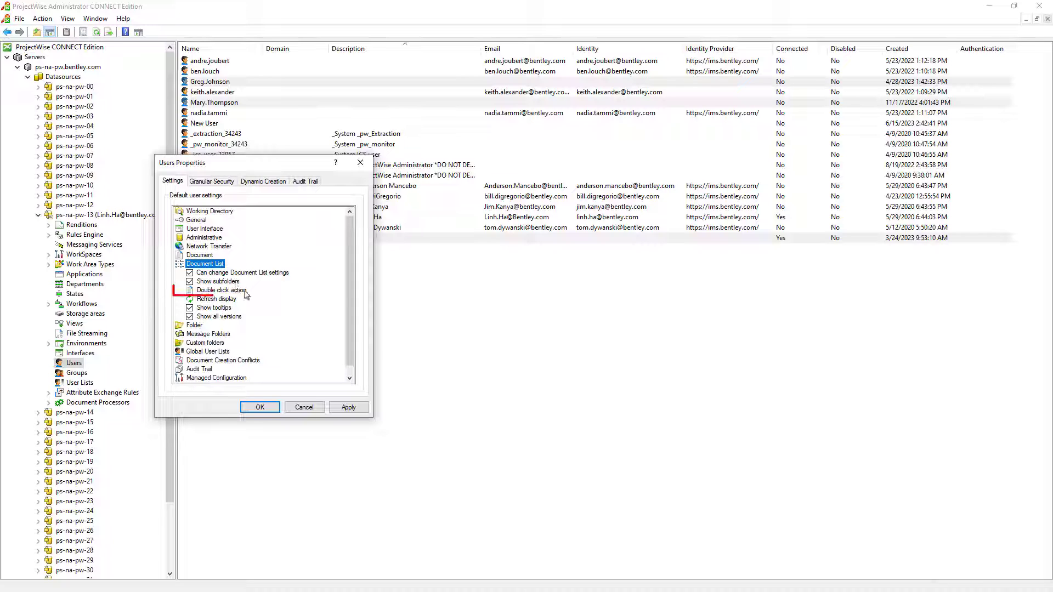
double_click(241, 290)
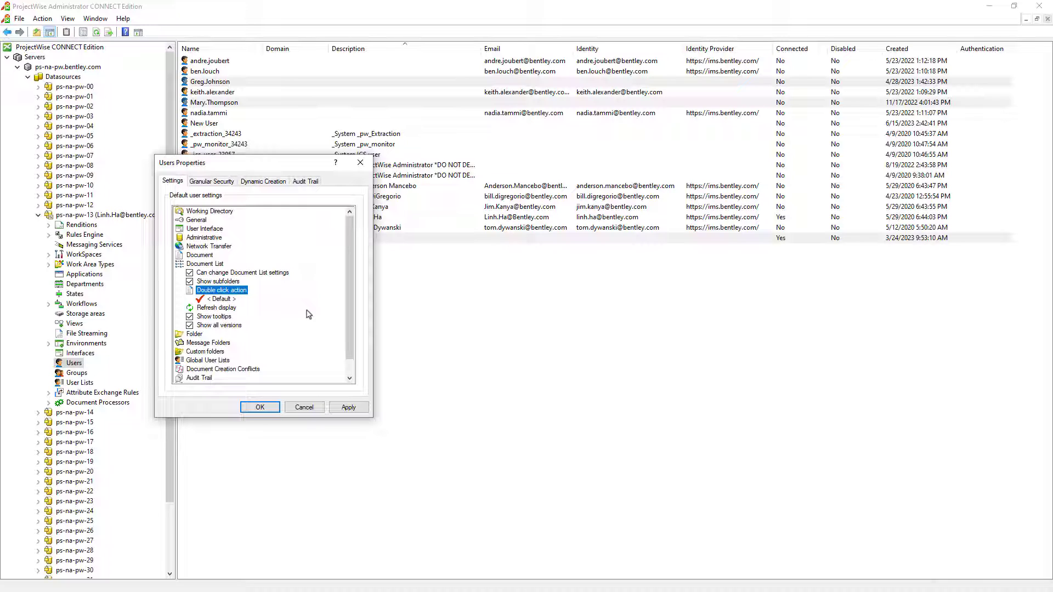
click(232, 302)
double_click(230, 300)
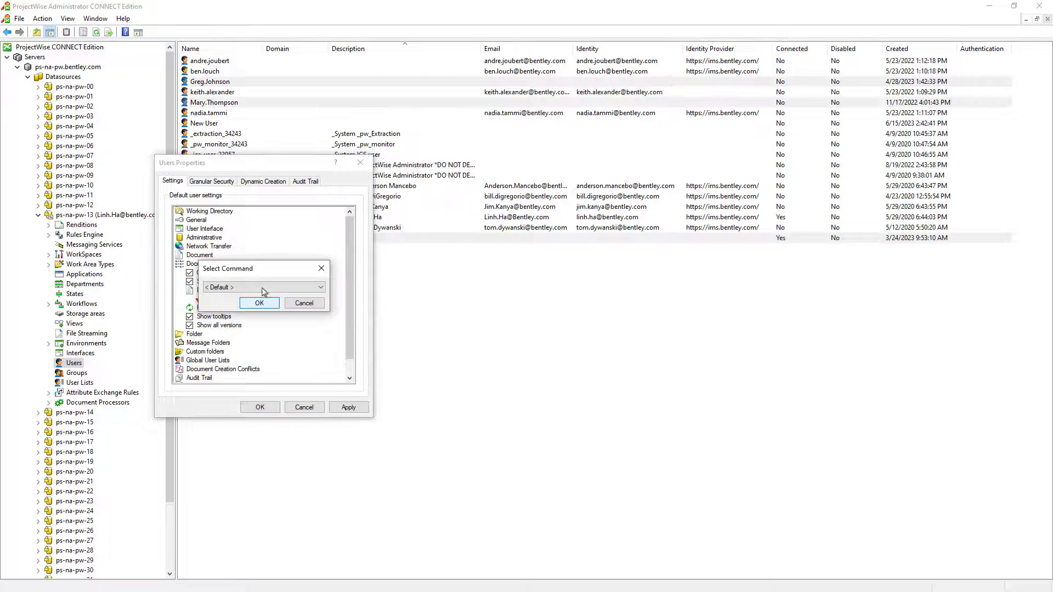
click(389, 276)
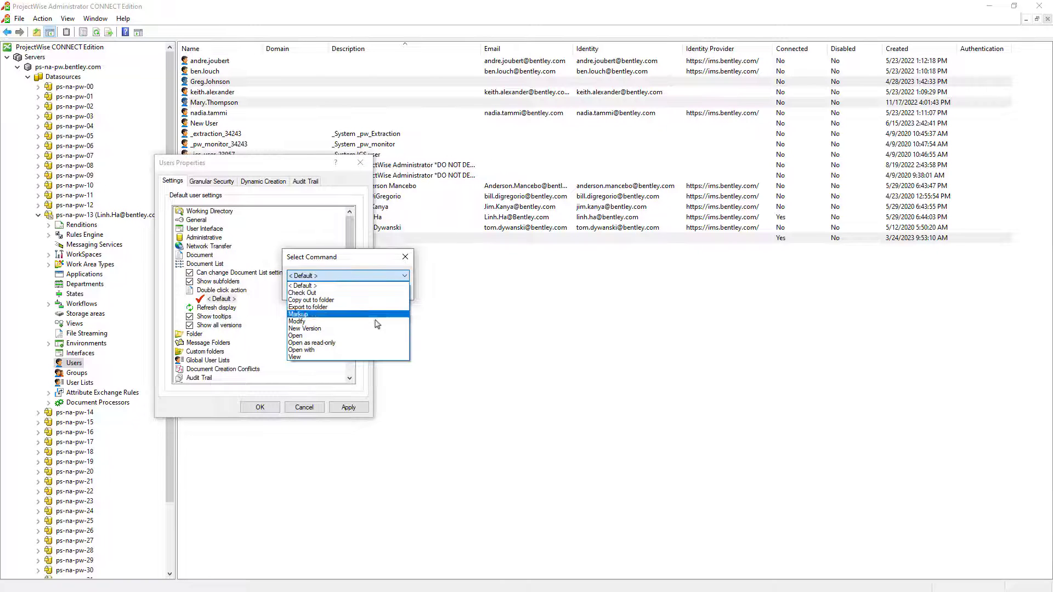
click(363, 342)
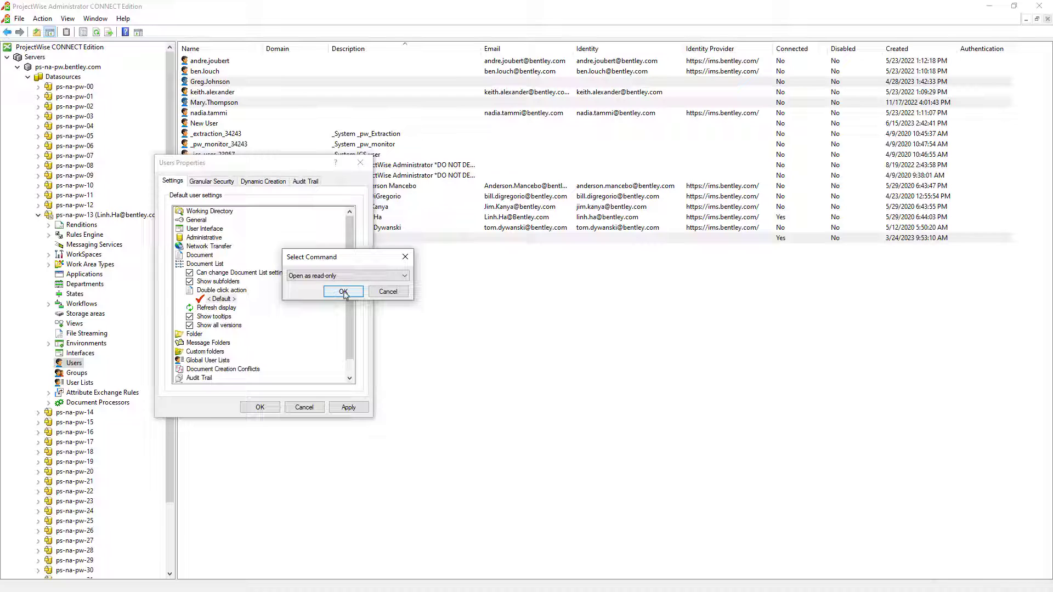
click(344, 293)
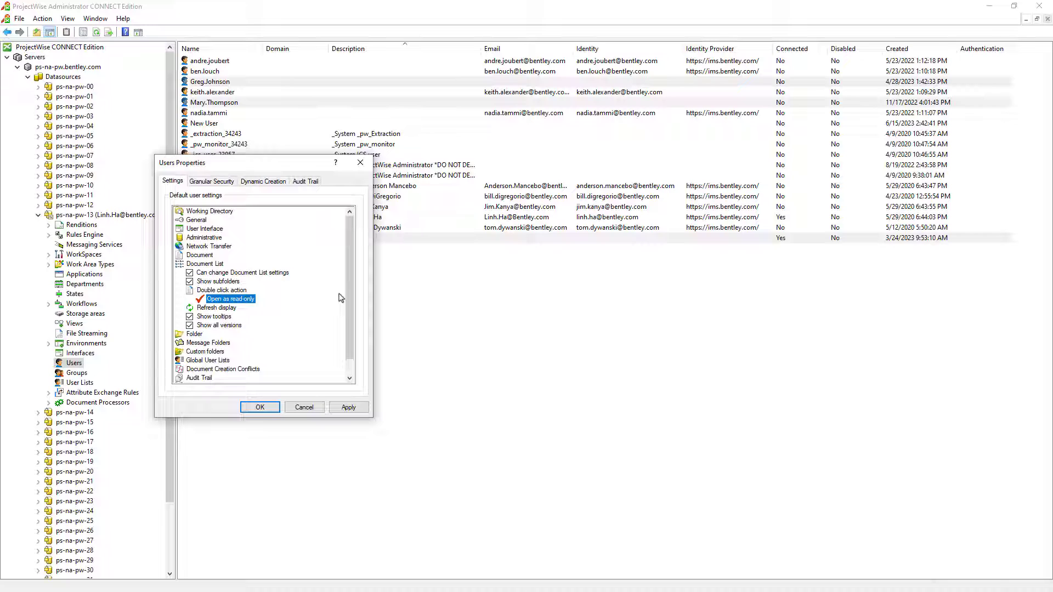
click(194, 334)
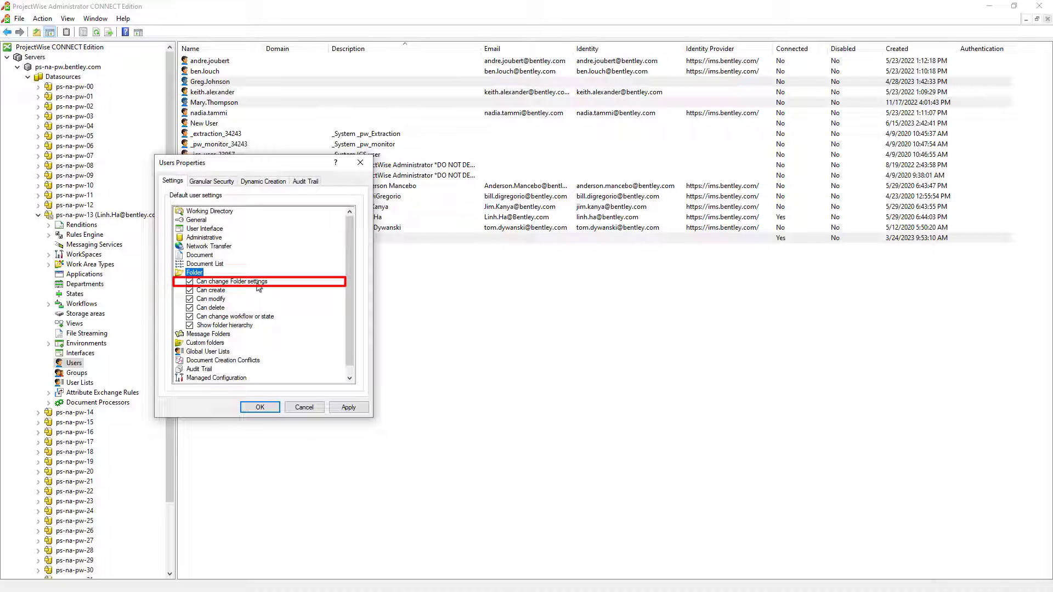
click(258, 282)
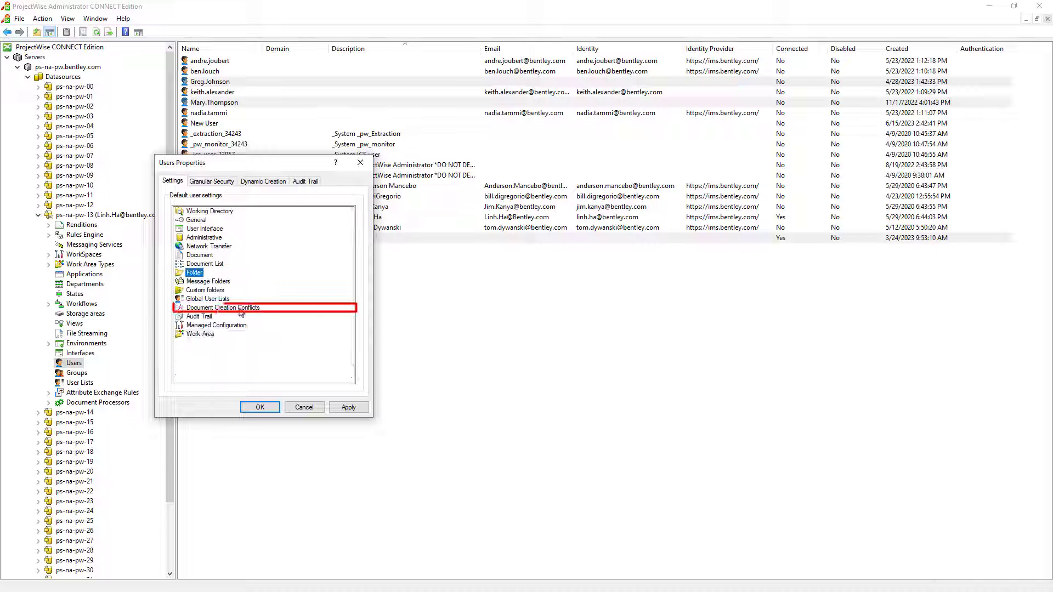
Set the Default Action for Document Creation Conflicts to Create a new version and apply the default user settings.
click(239, 310)
double_click(240, 310)
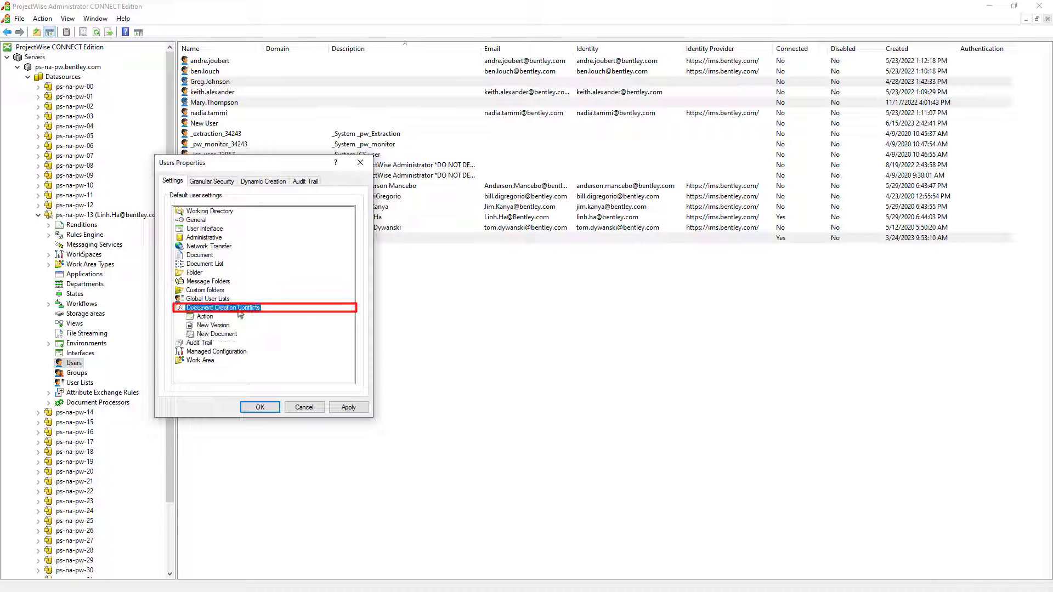
double_click(203, 318)
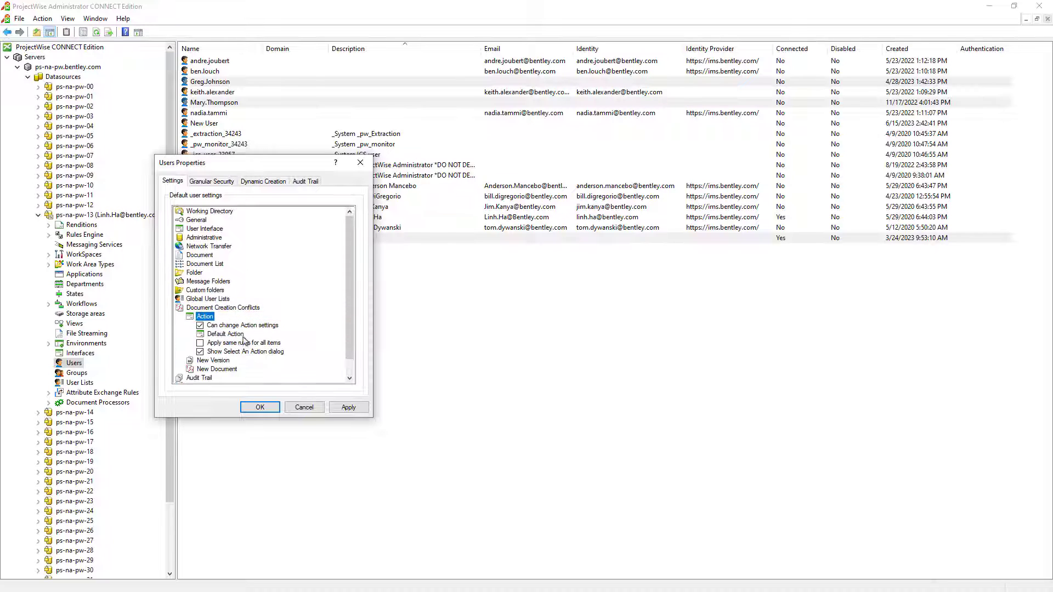
double_click(241, 334)
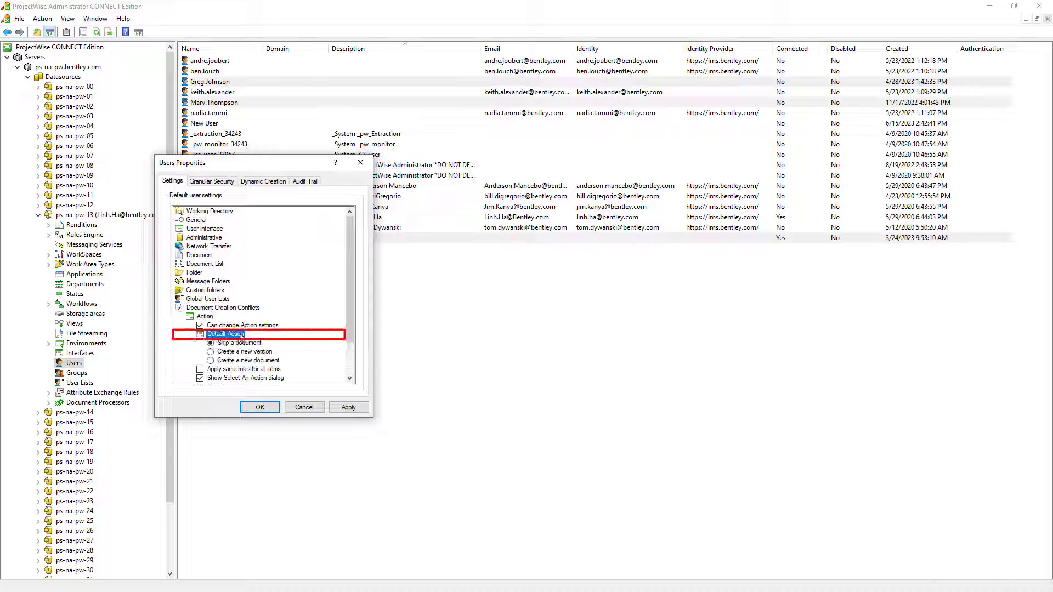
click(263, 353)
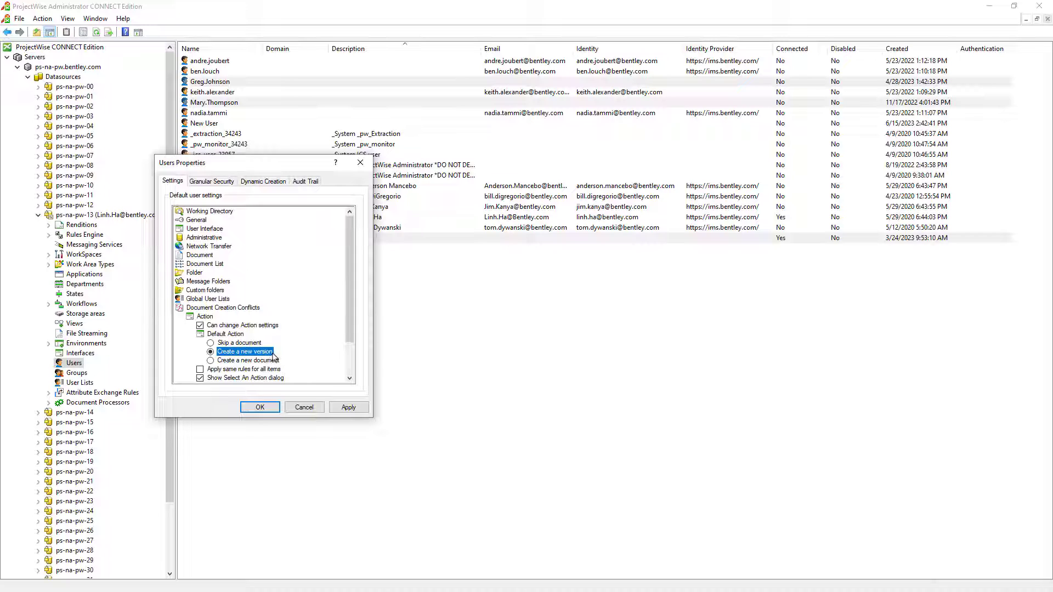
click(343, 410)
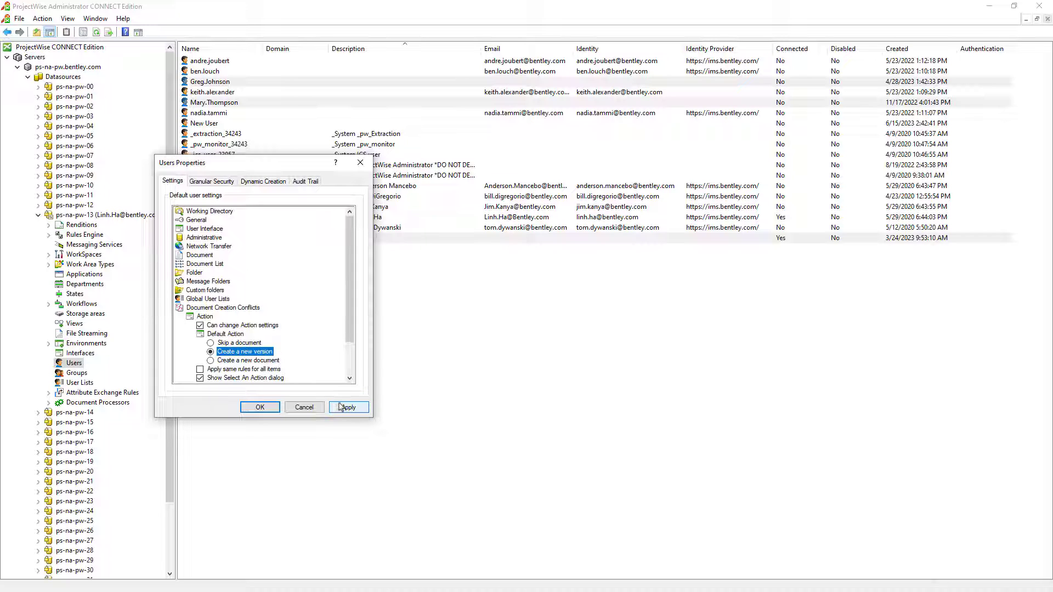